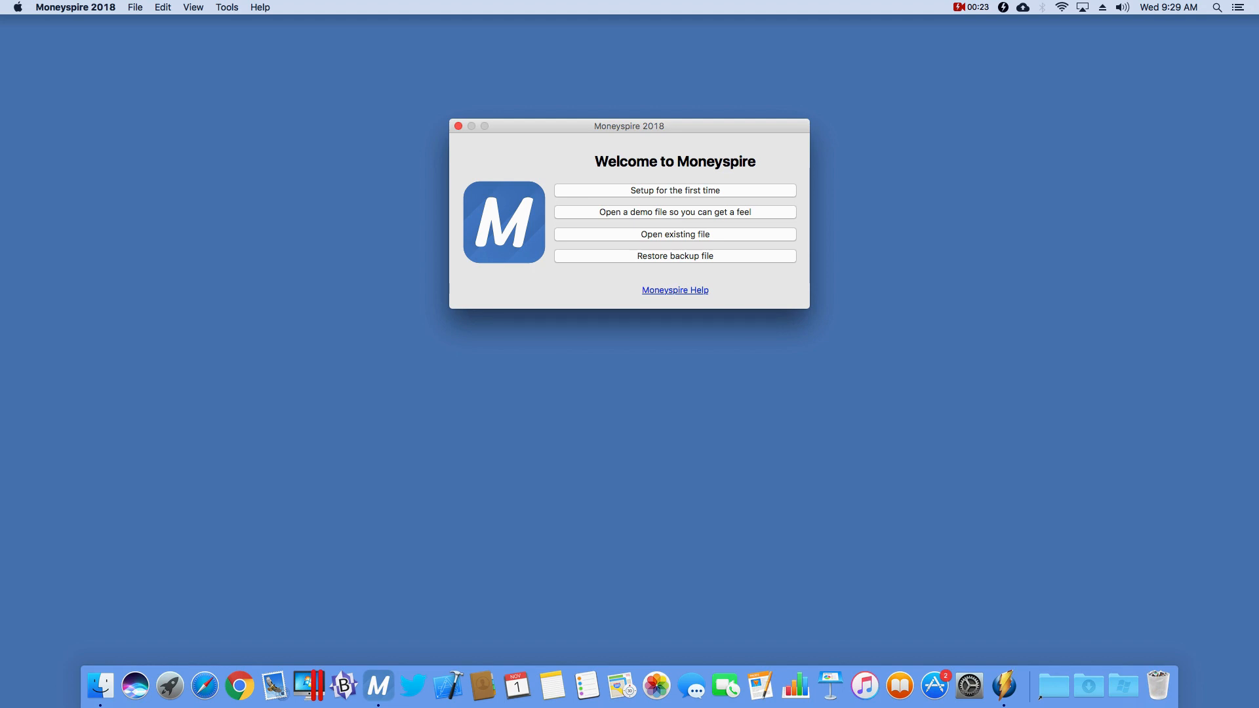
# Begin first-time setup with a file named My finances and United States Dollar (USD) as the local currency.
pyautogui.click(763, 192)
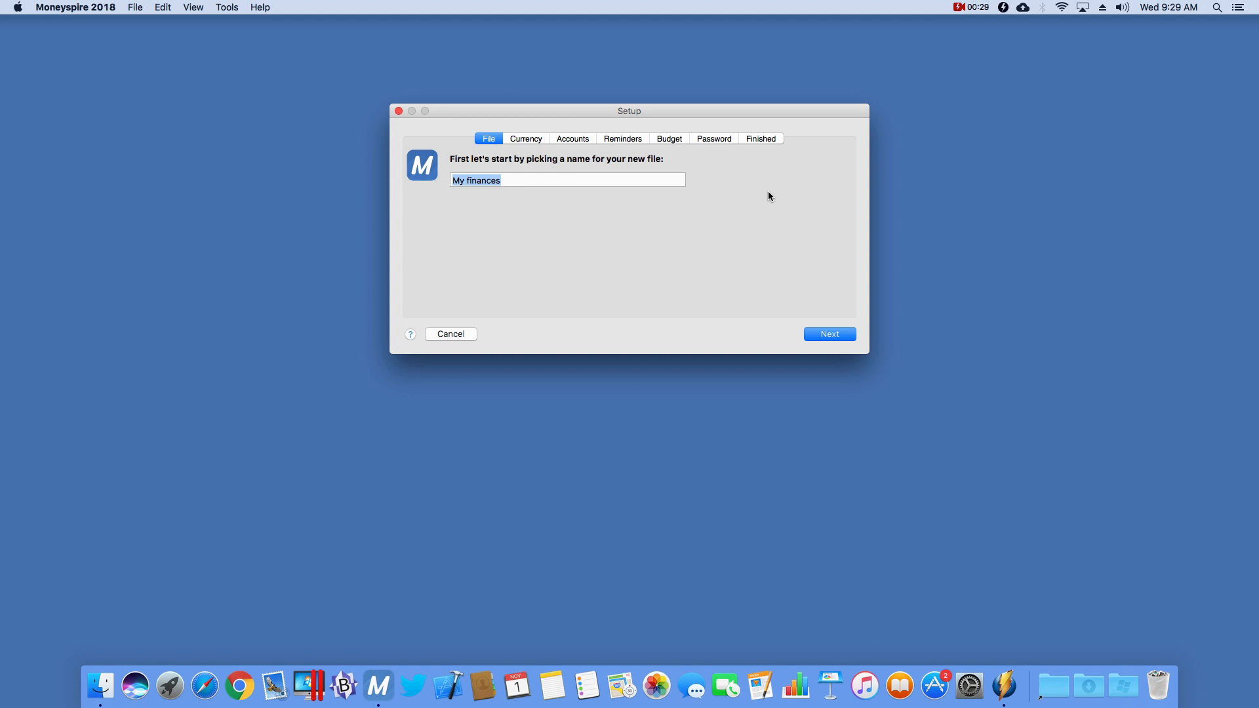
pyautogui.click(510, 176)
pyautogui.click(819, 334)
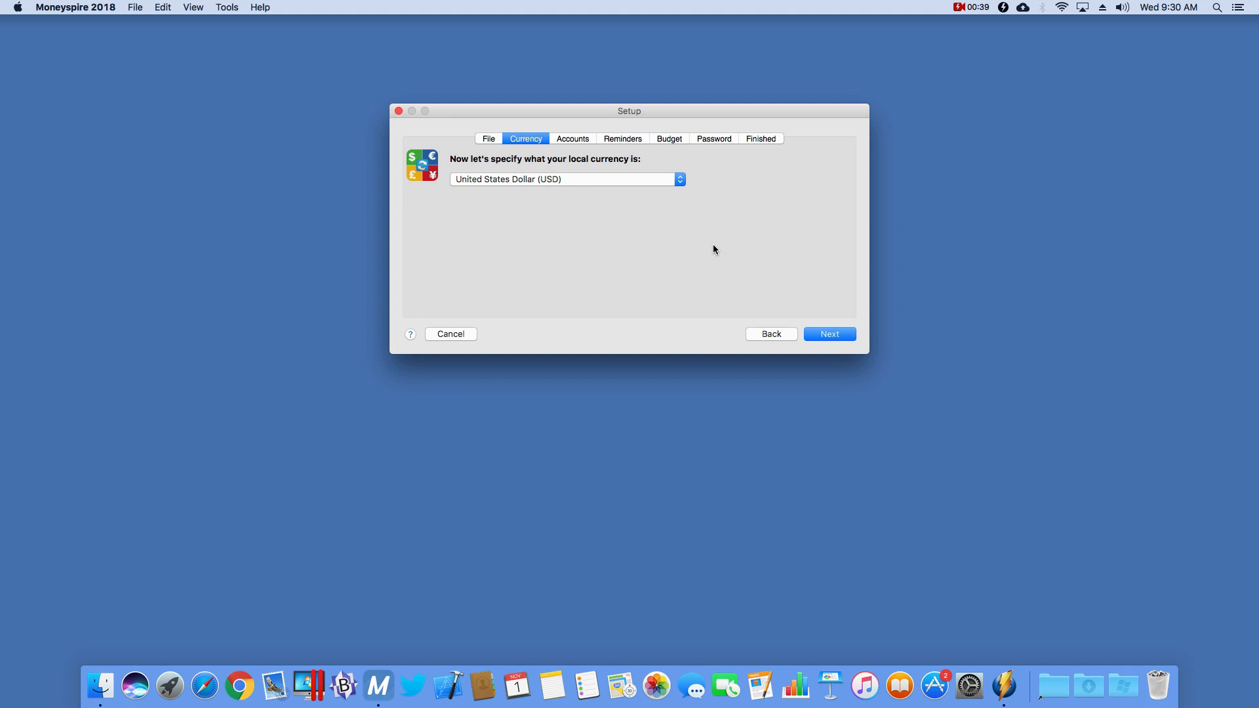
pyautogui.click(823, 334)
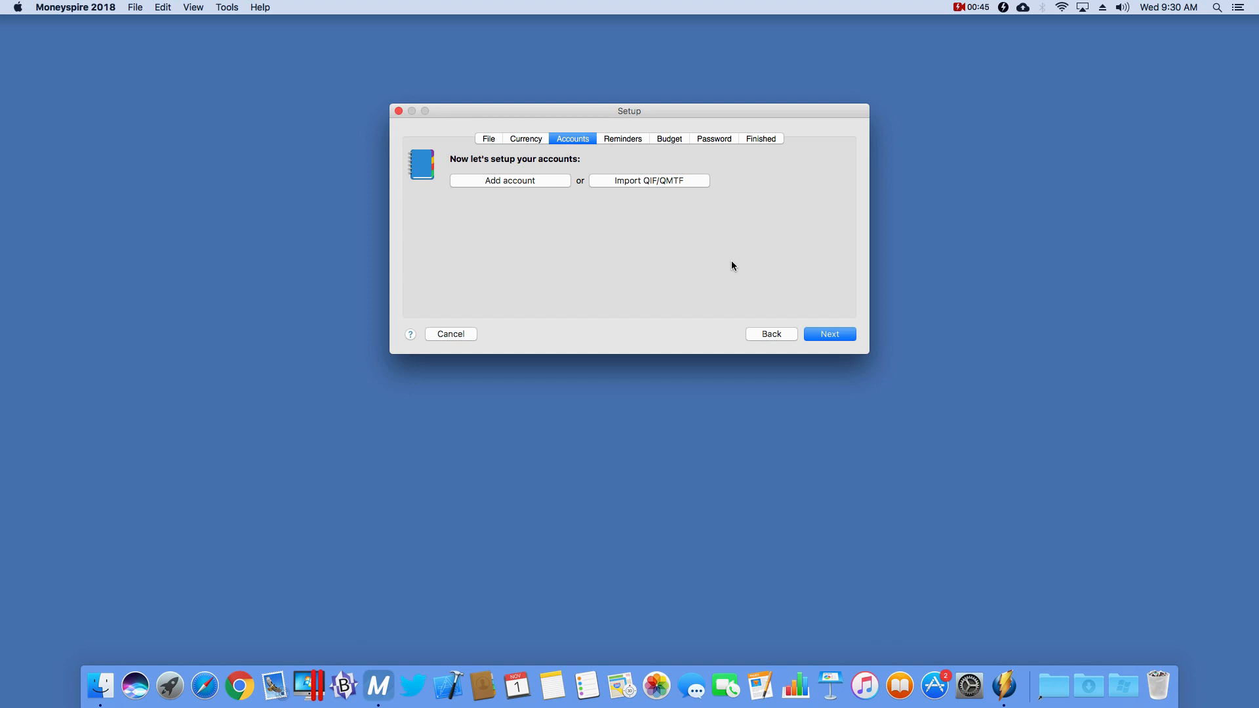
# Add a bank account named Checking with an initial balance of 1500 and save it.
pyautogui.click(554, 182)
pyautogui.write('C')
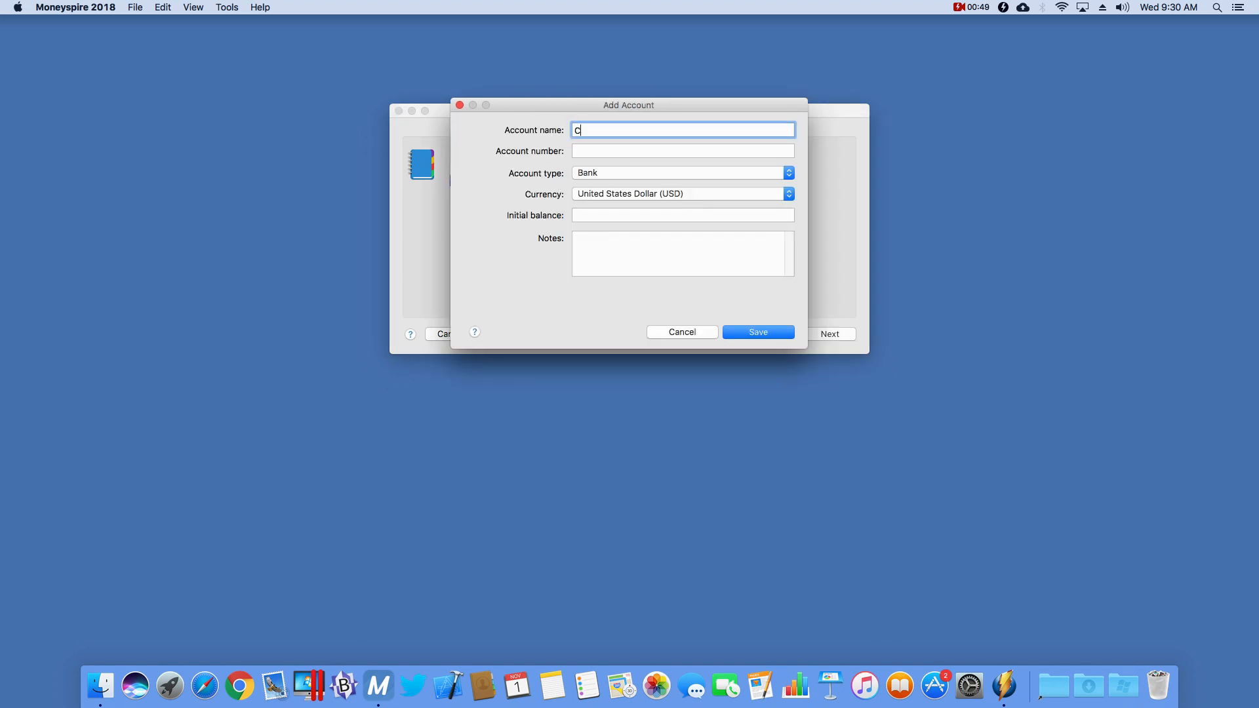
pyautogui.write('hecking')
pyautogui.click(708, 214)
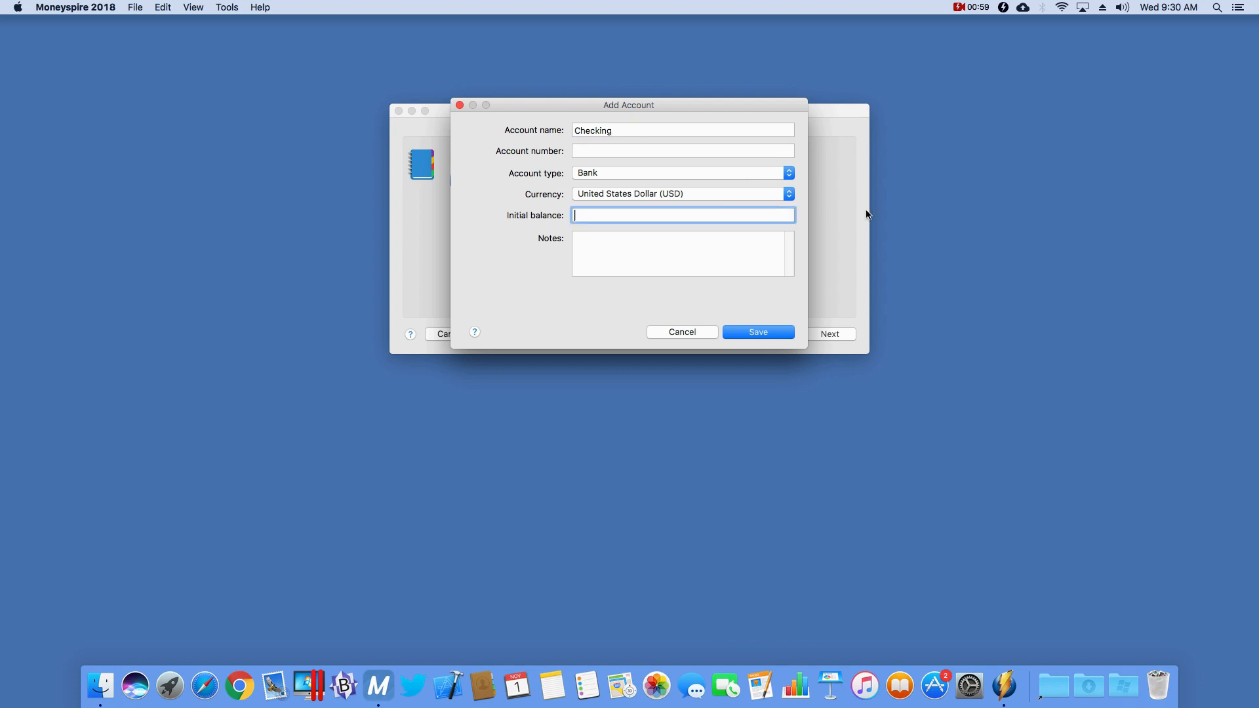
pyautogui.write('1500')
pyautogui.click(754, 332)
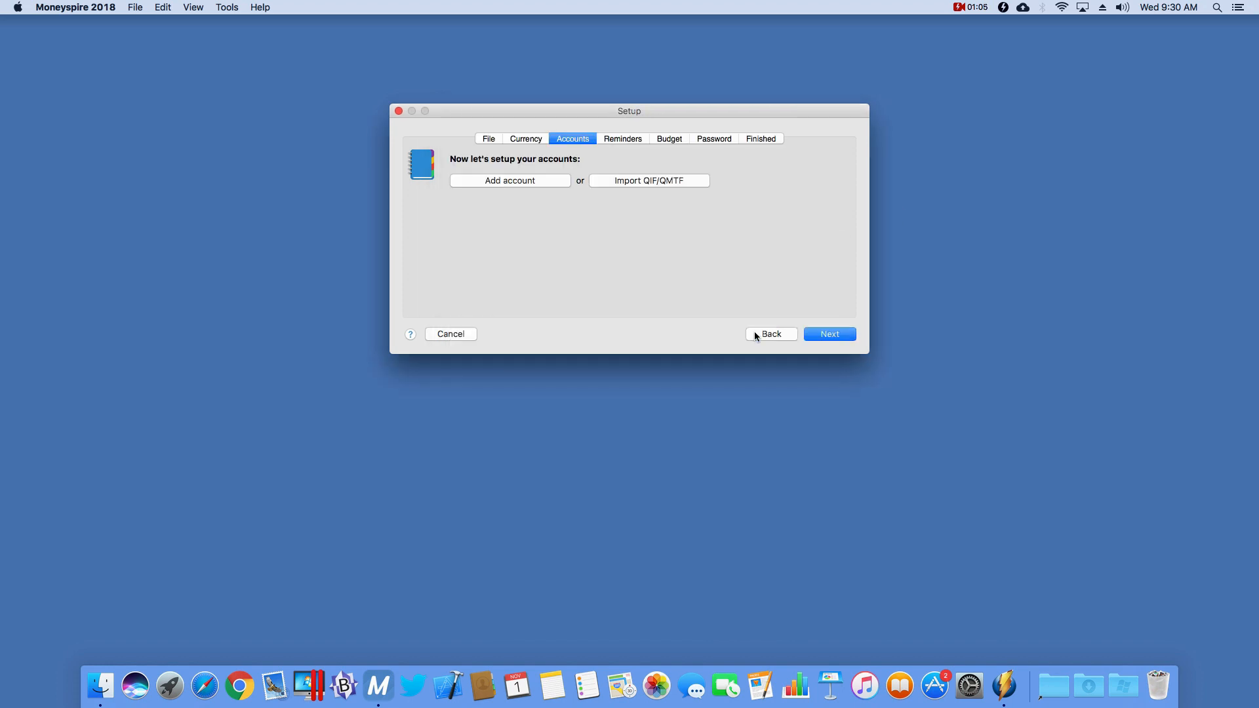
# Create a transaction reminder in the reminders stage described as Rent, with payee Acme and category Bills:Rent.
pyautogui.click(826, 334)
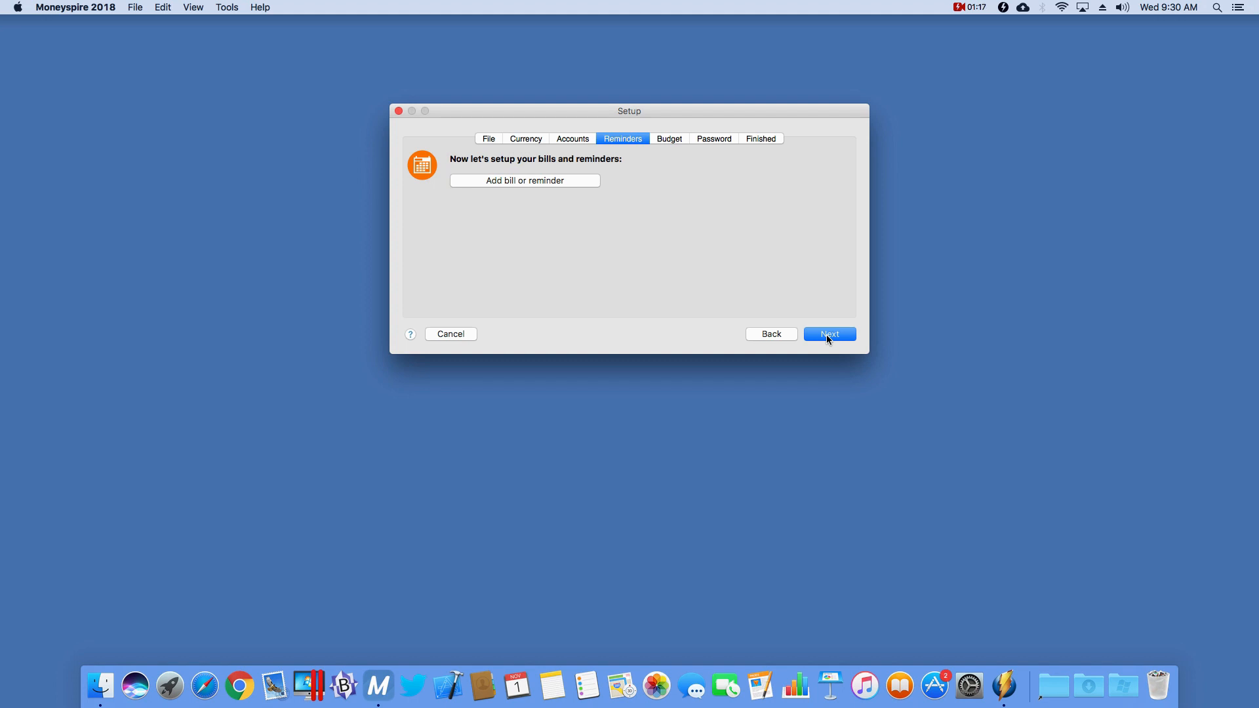
pyautogui.click(584, 181)
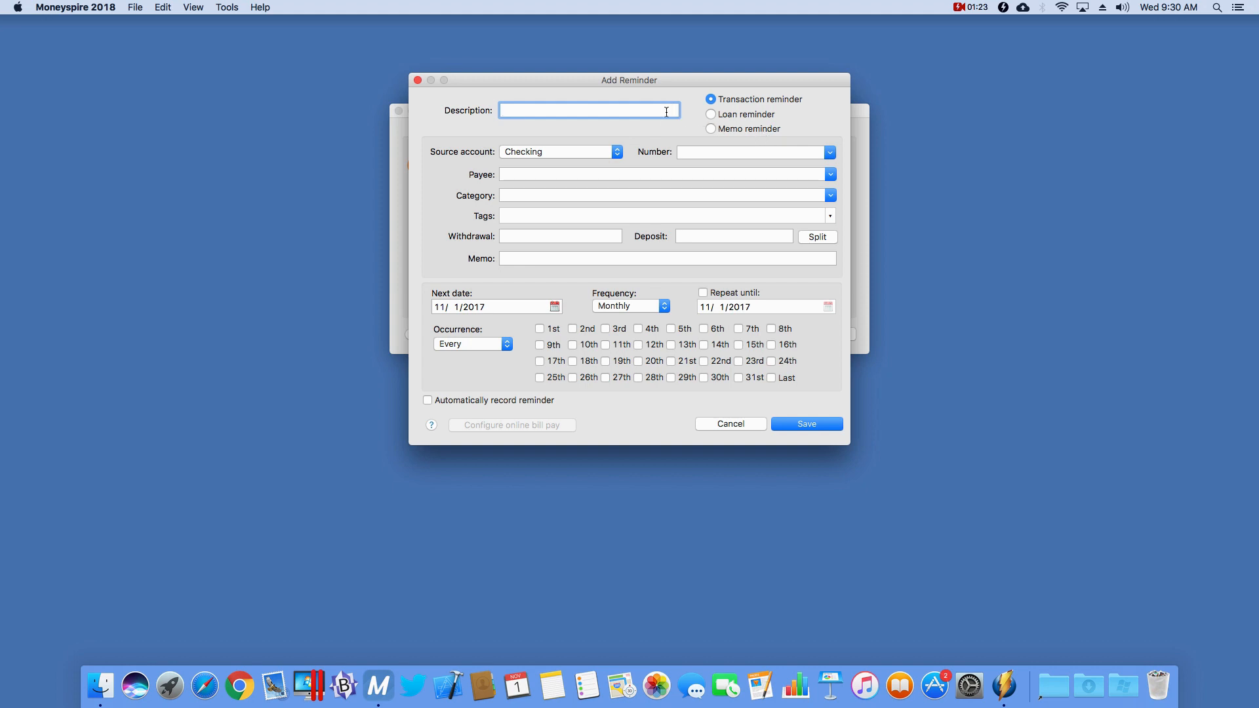
pyautogui.write('Rent')
pyautogui.click(526, 174)
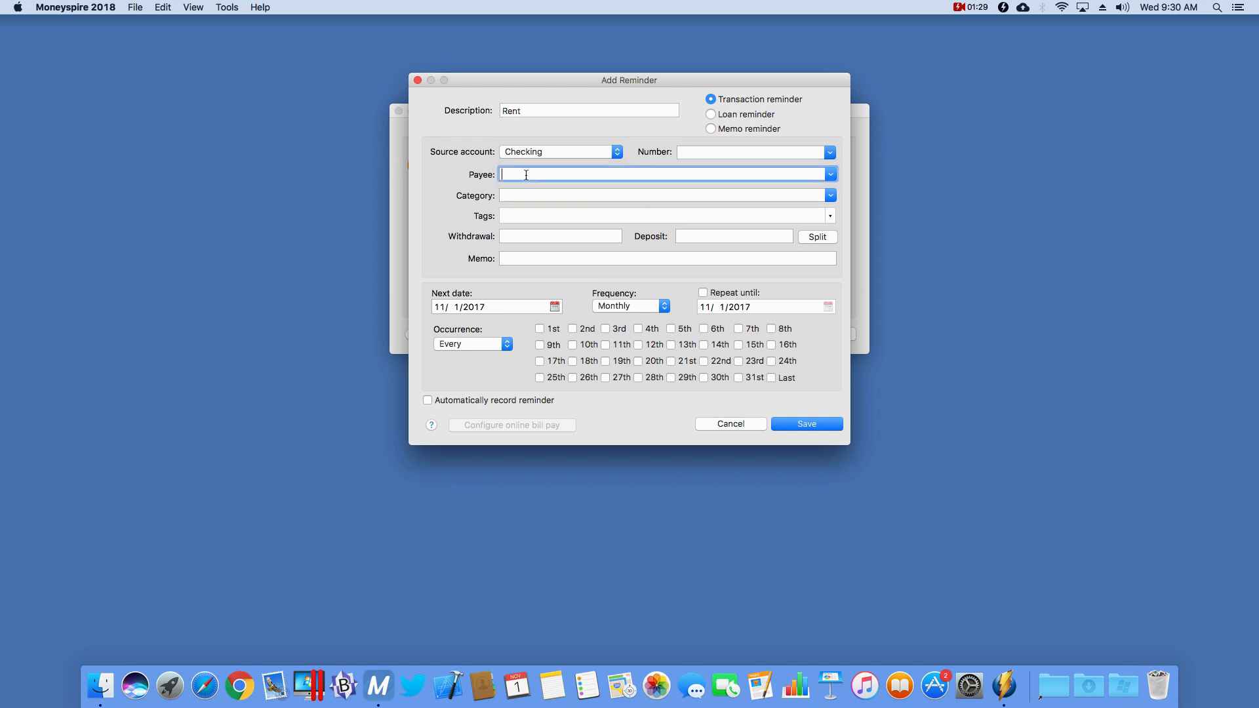
pyautogui.write('Acme')
pyautogui.click(781, 195)
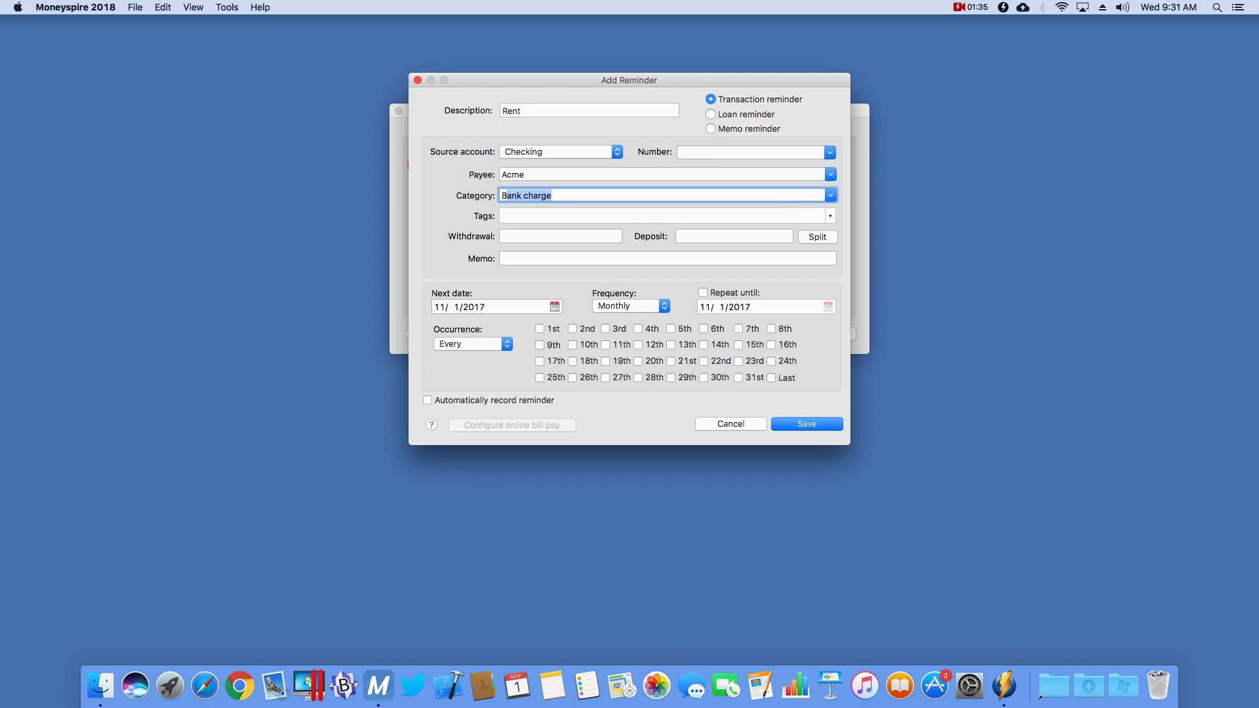
pyautogui.write('Bills:Rent')
pyautogui.click(664, 213)
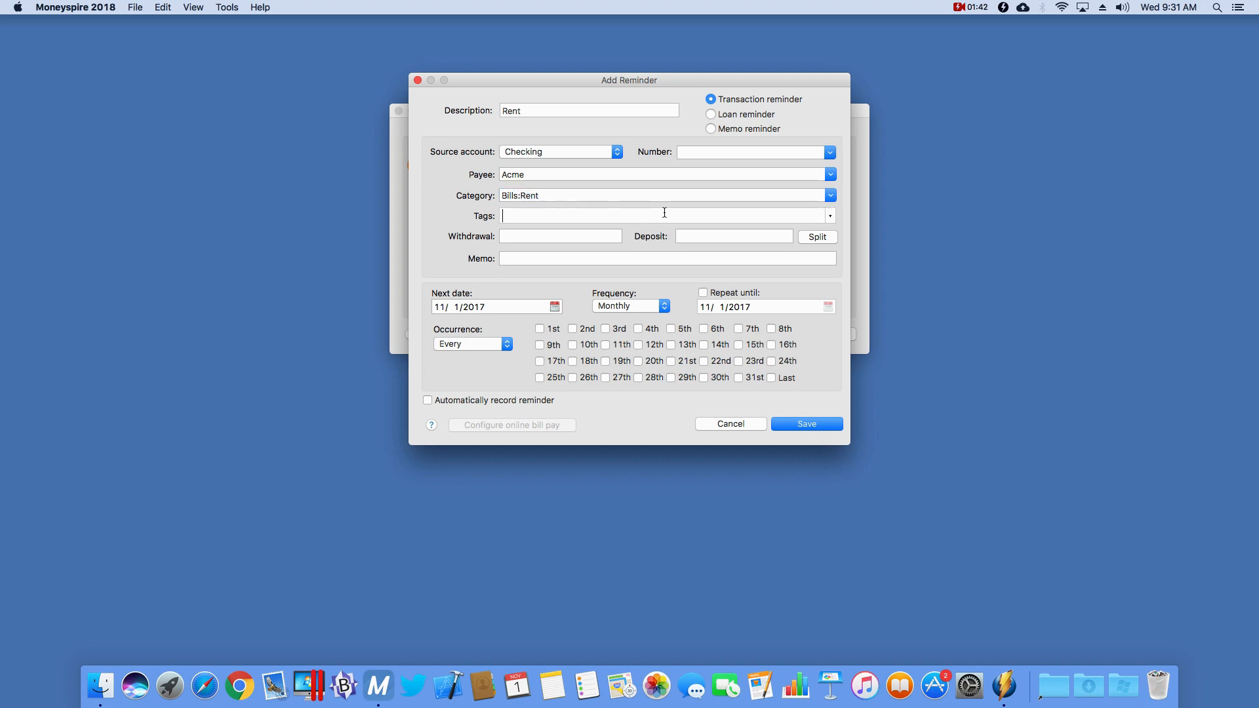
# Give the rent reminder a 750 withdrawal, the memo Rent and a monthly recurrence on the 1st, and save it.
pyautogui.click(593, 238)
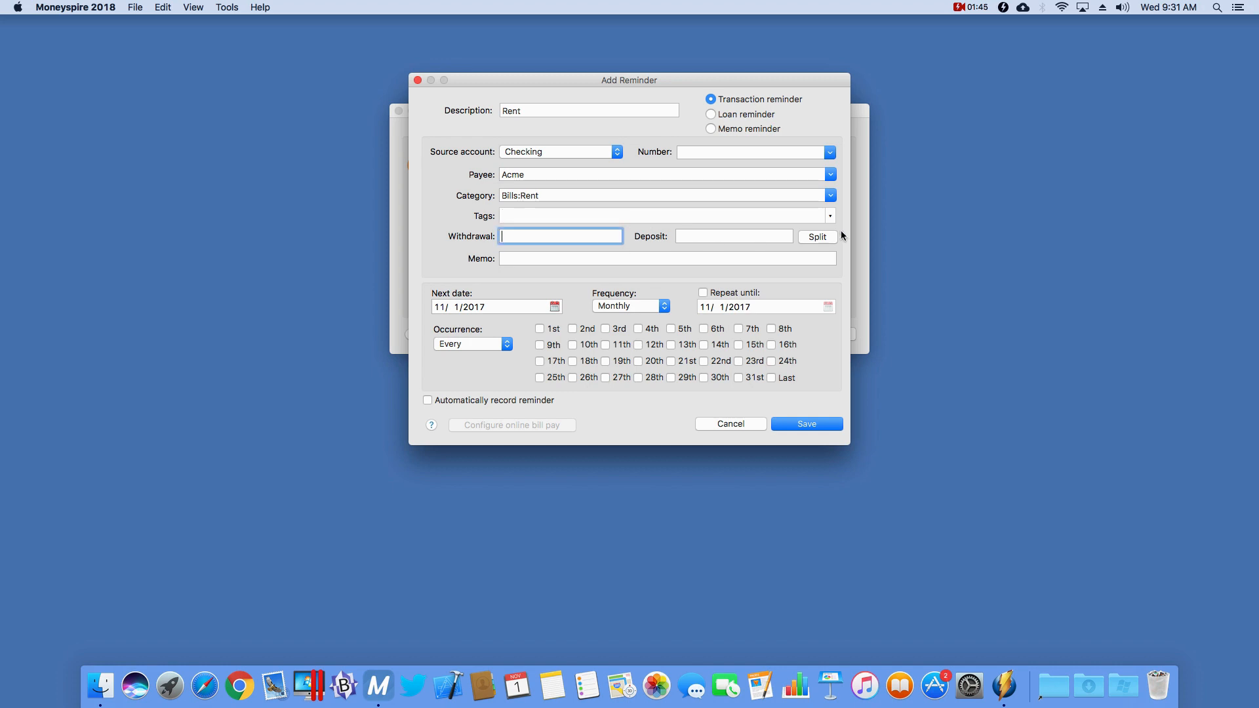
pyautogui.write('750')
pyautogui.click(723, 257)
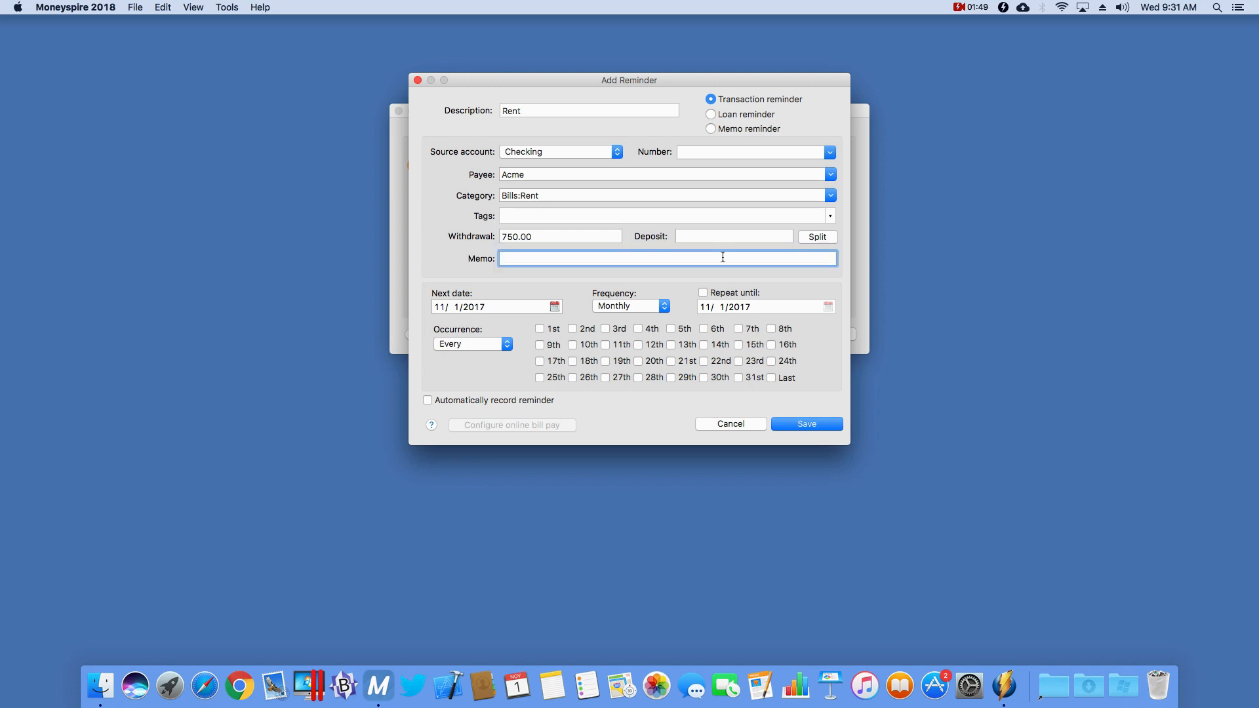
pyautogui.write('Rent')
pyautogui.click(540, 329)
pyautogui.click(799, 427)
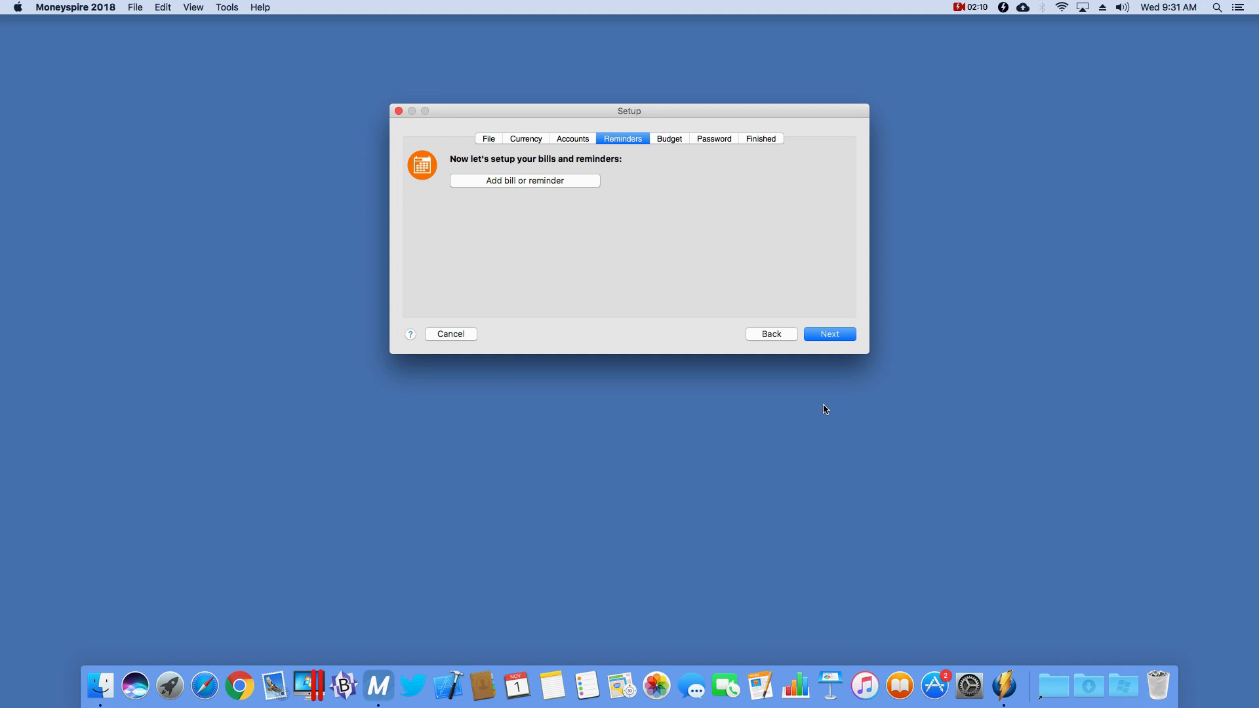
# Add a budget named My Budget with a monthly amount of 150 for Automobile:Fuel and save it.
pyautogui.click(840, 334)
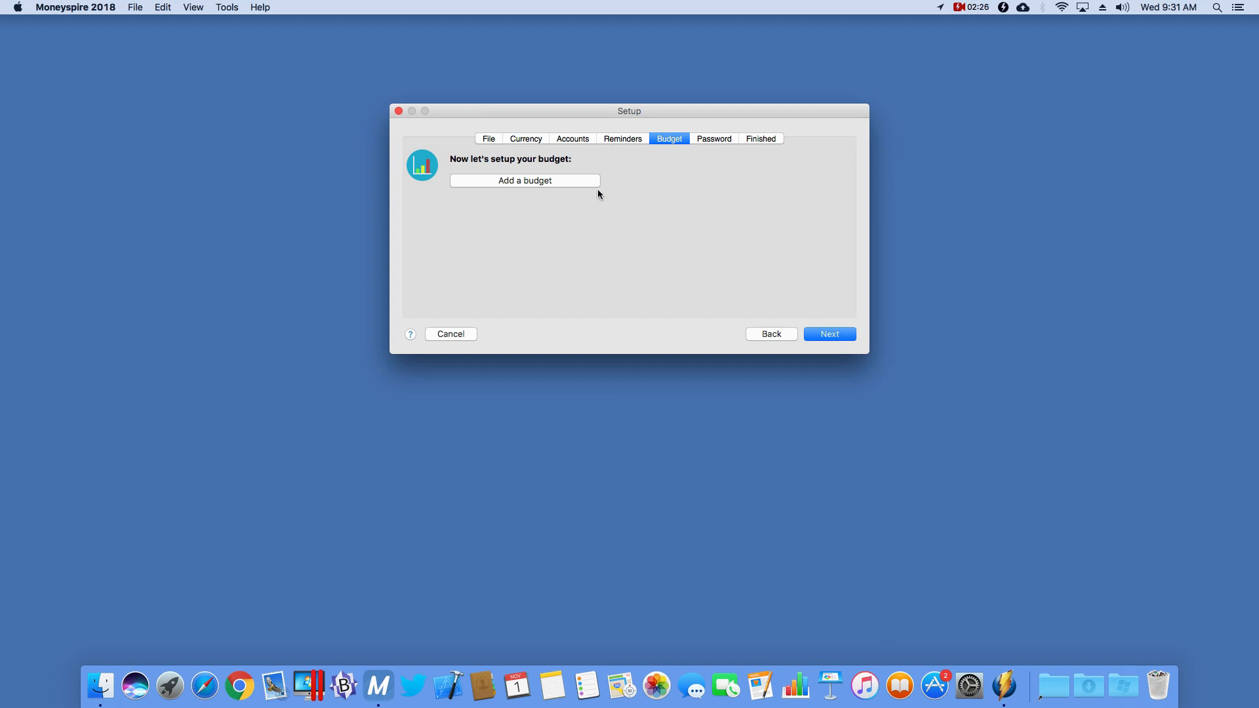
pyautogui.click(580, 181)
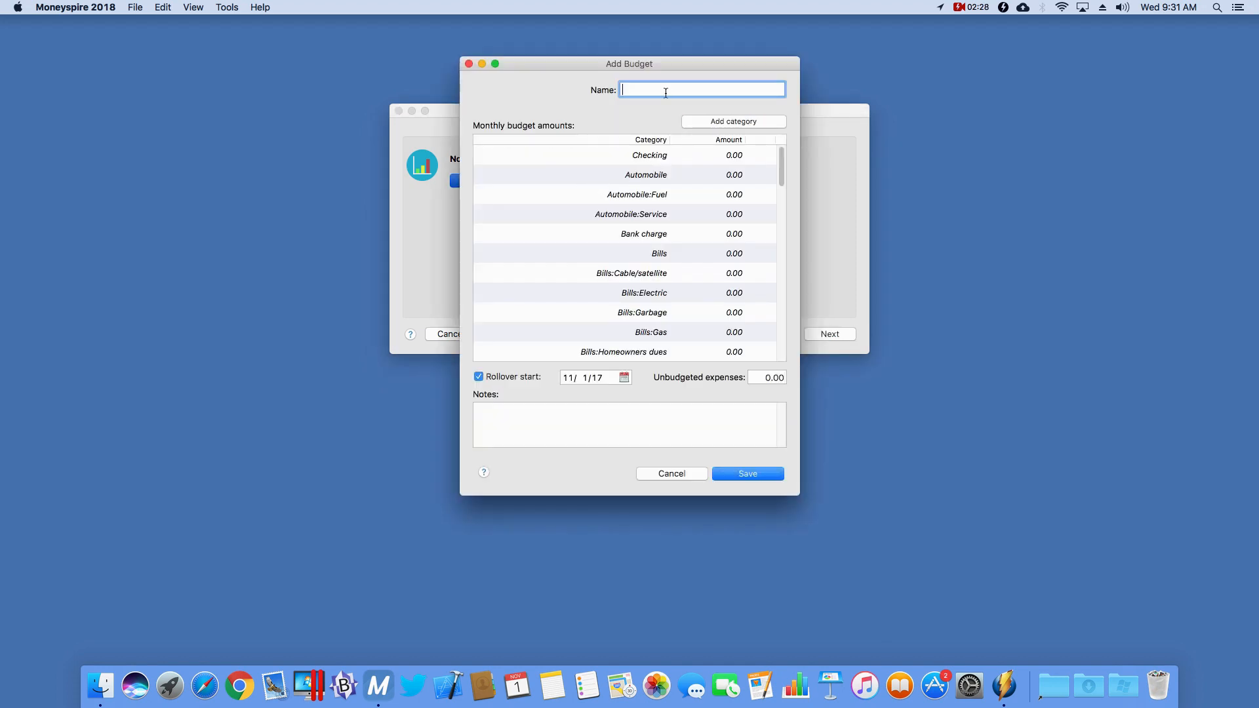
pyautogui.write('My Budget')
pyautogui.click(719, 192)
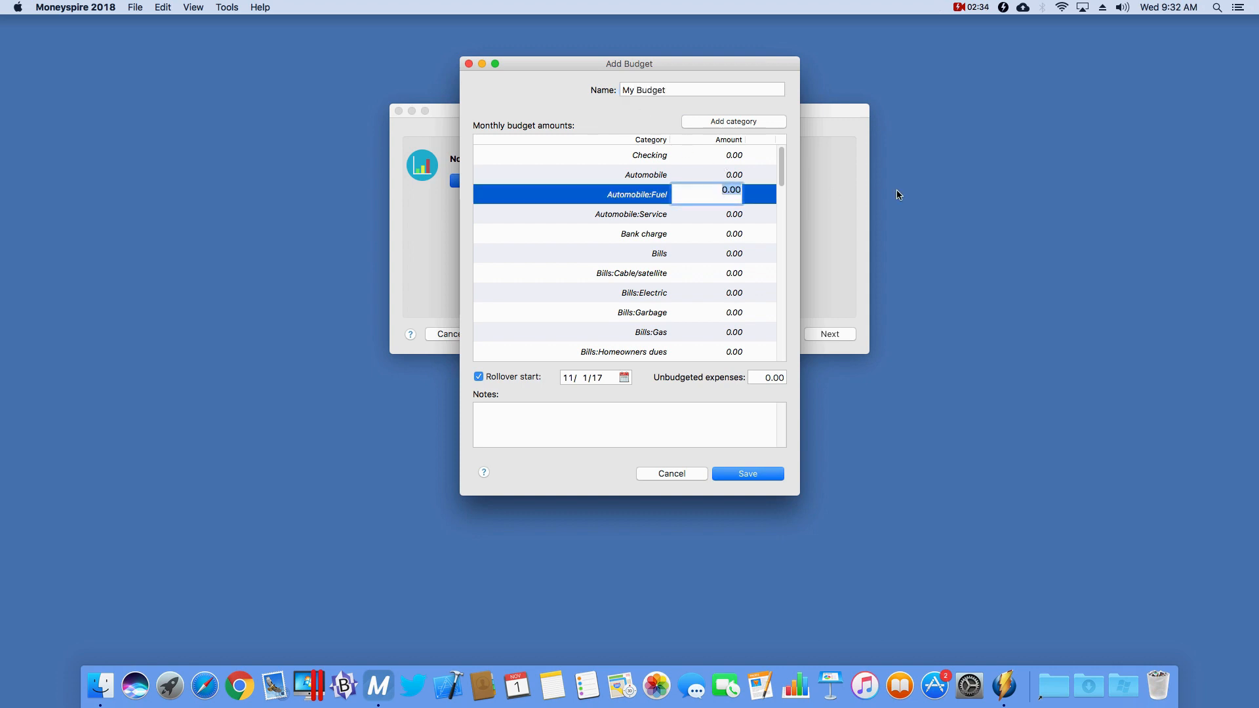
pyautogui.write('150')
pyautogui.click(741, 474)
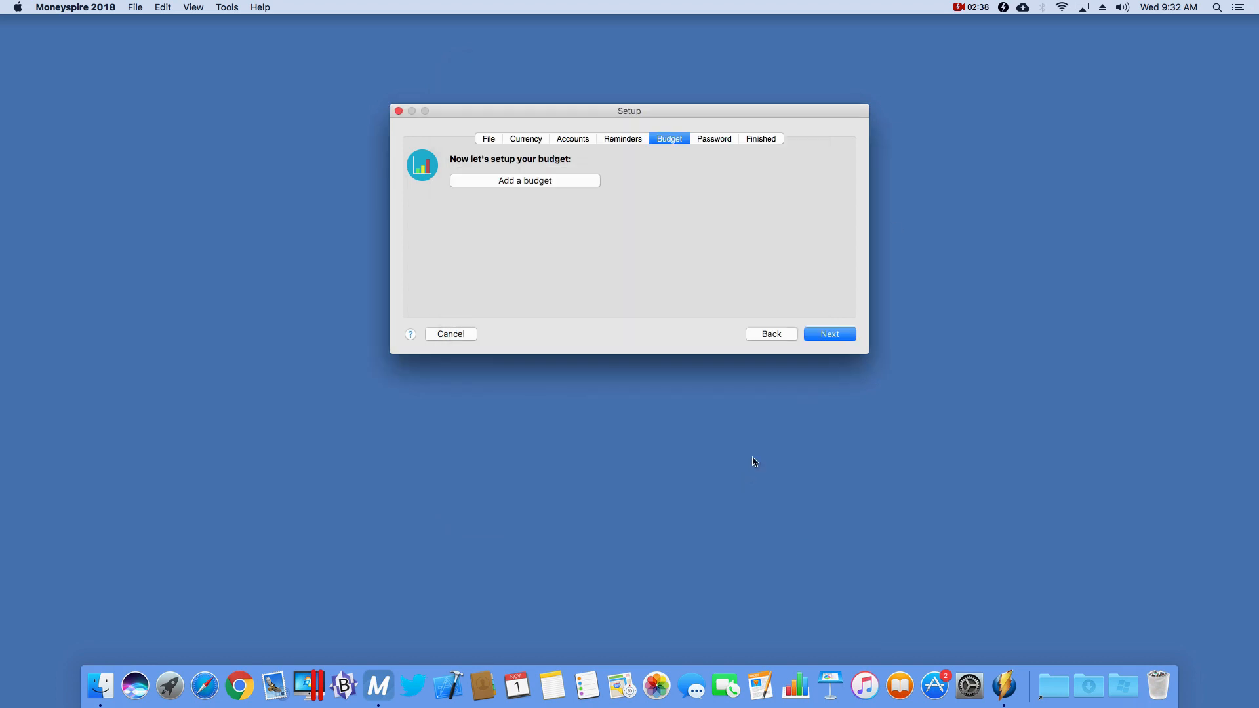
# Protect the file by entering and verifying the file password, and finish the setup.
pyautogui.click(822, 334)
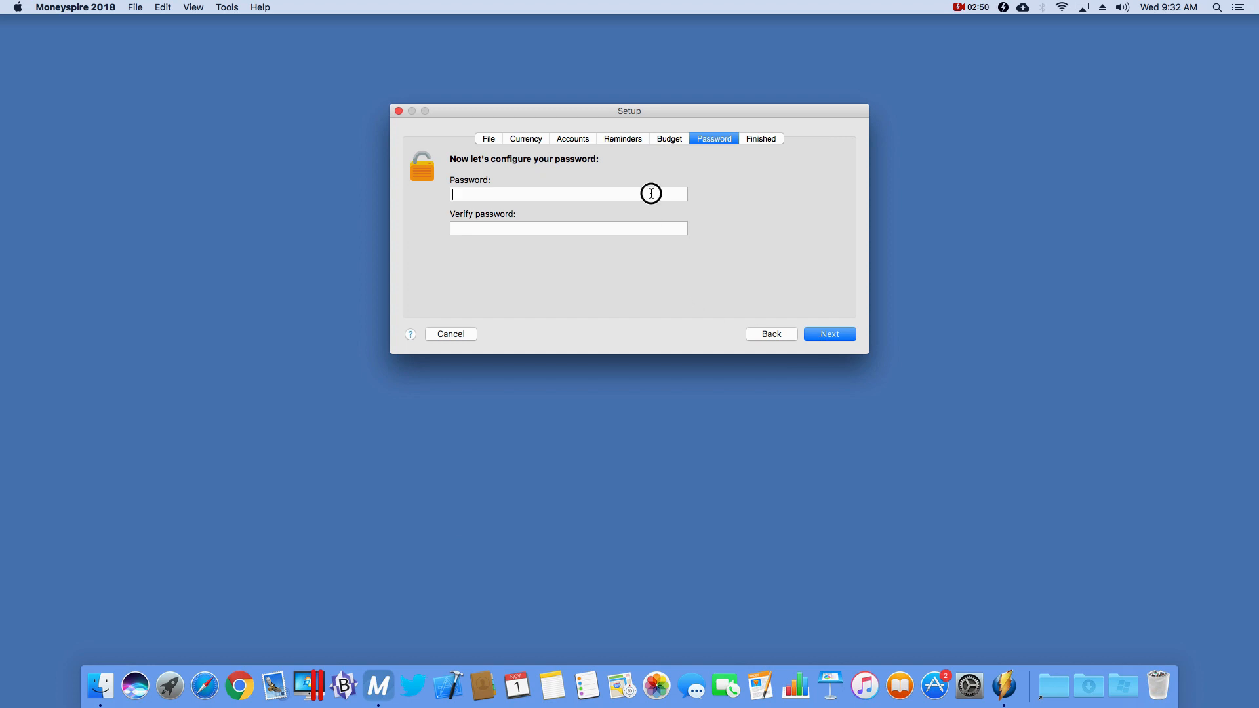
pyautogui.click(651, 195)
pyautogui.write('••••')
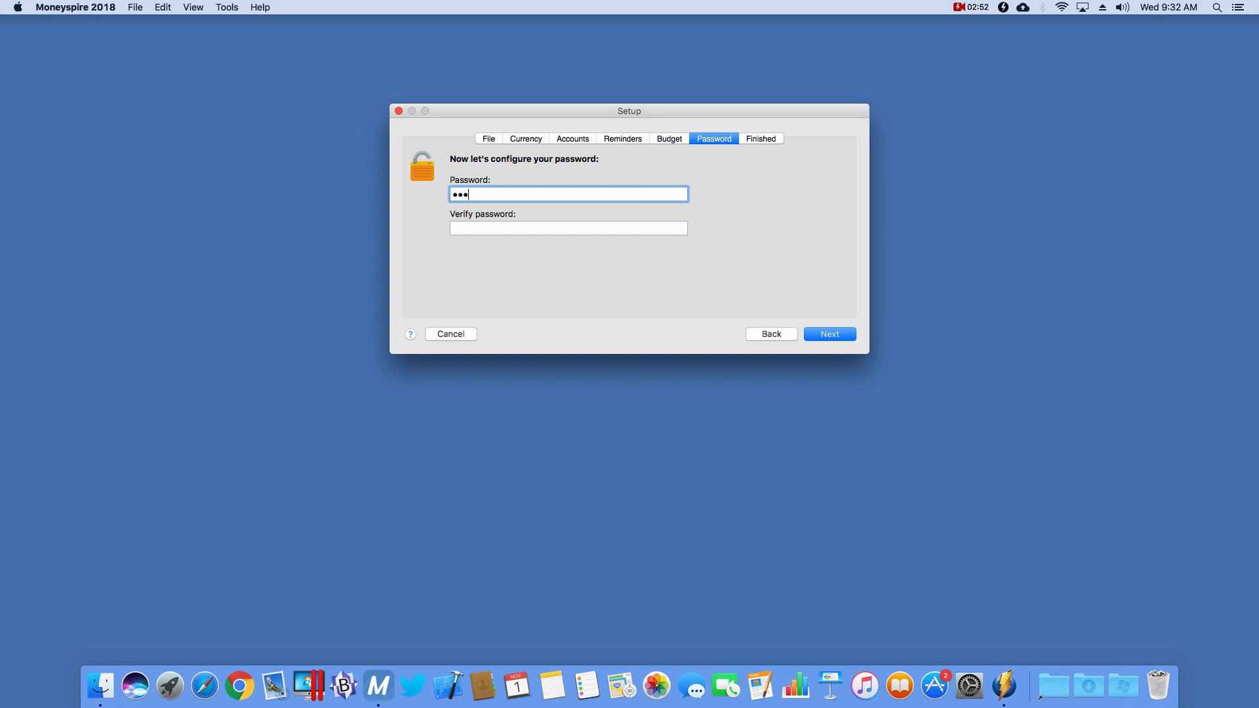
pyautogui.click(548, 227)
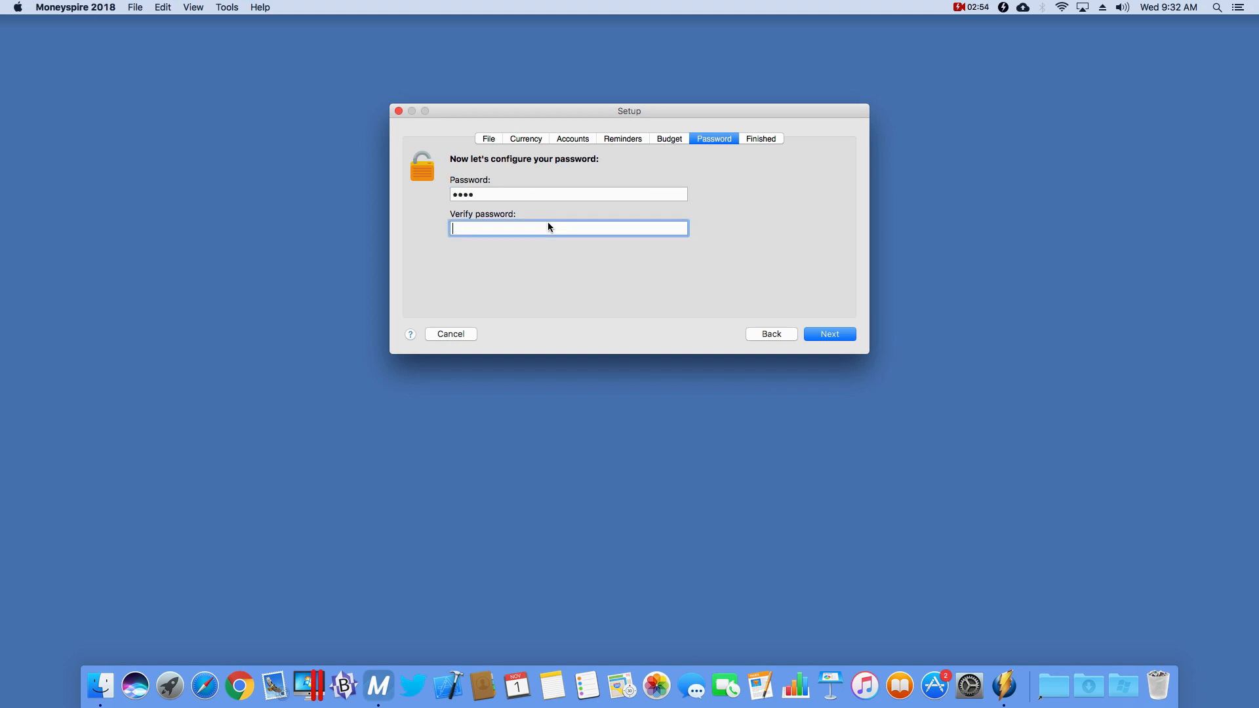
pyautogui.write('••••')
pyautogui.click(824, 334)
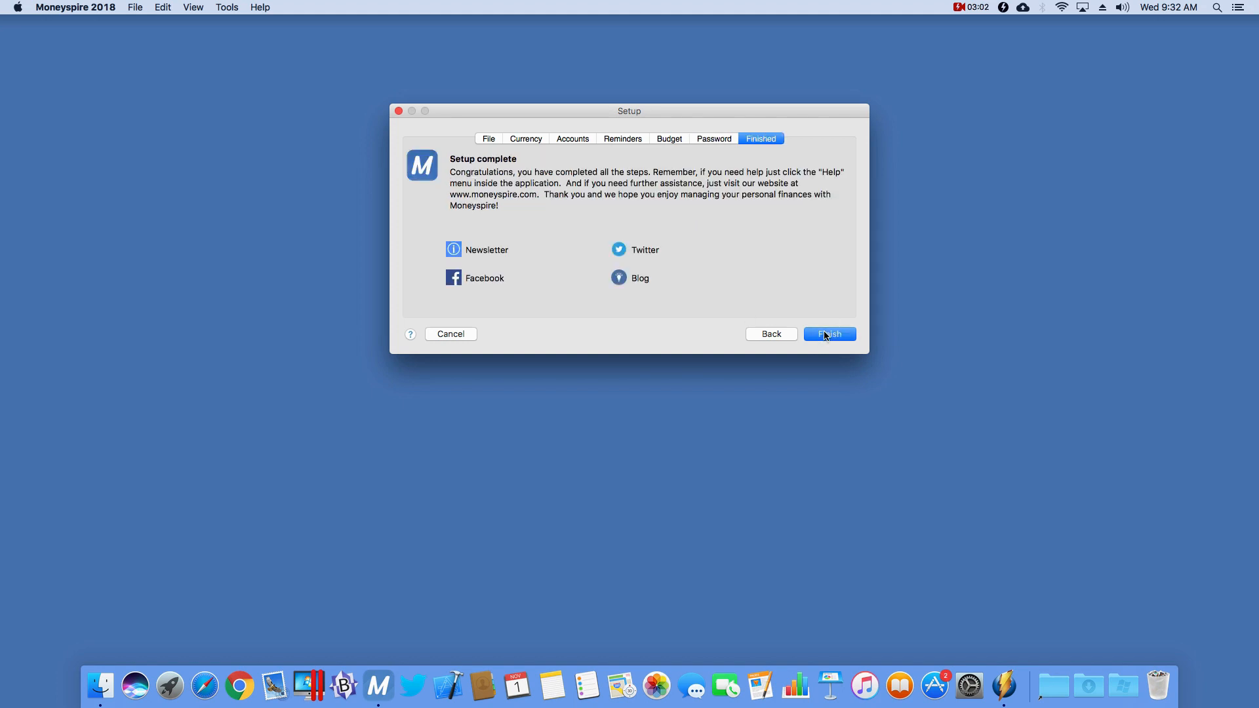
pyautogui.click(824, 334)
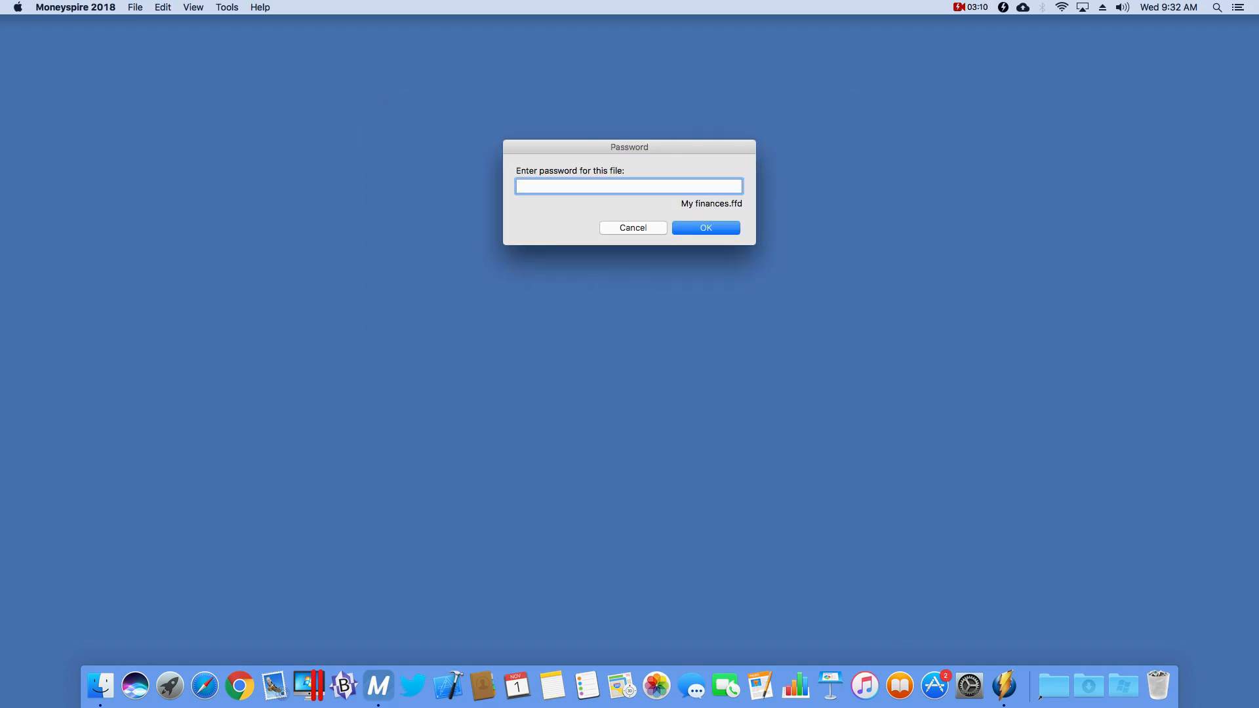
# Unlock the My finances file with its password and enlarge its window to fill the screen.
pyautogui.write('••••')
pyautogui.click(725, 231)
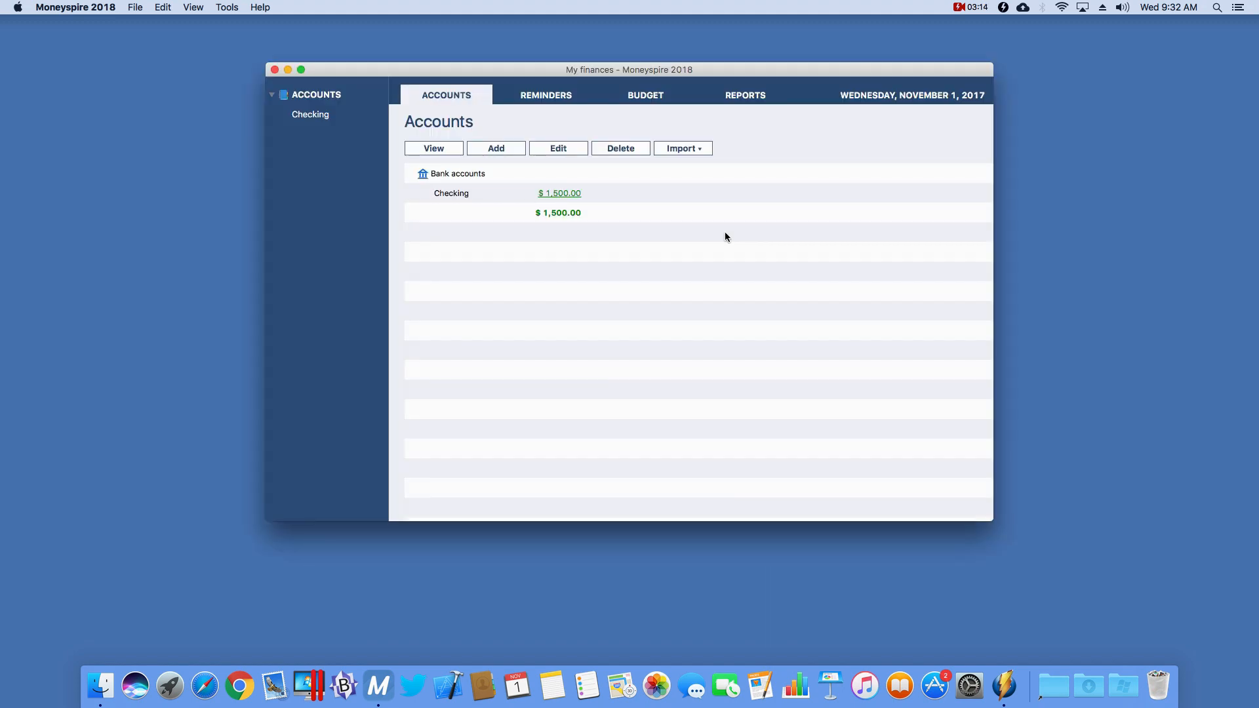
pyautogui.doubleClick(786, 69)
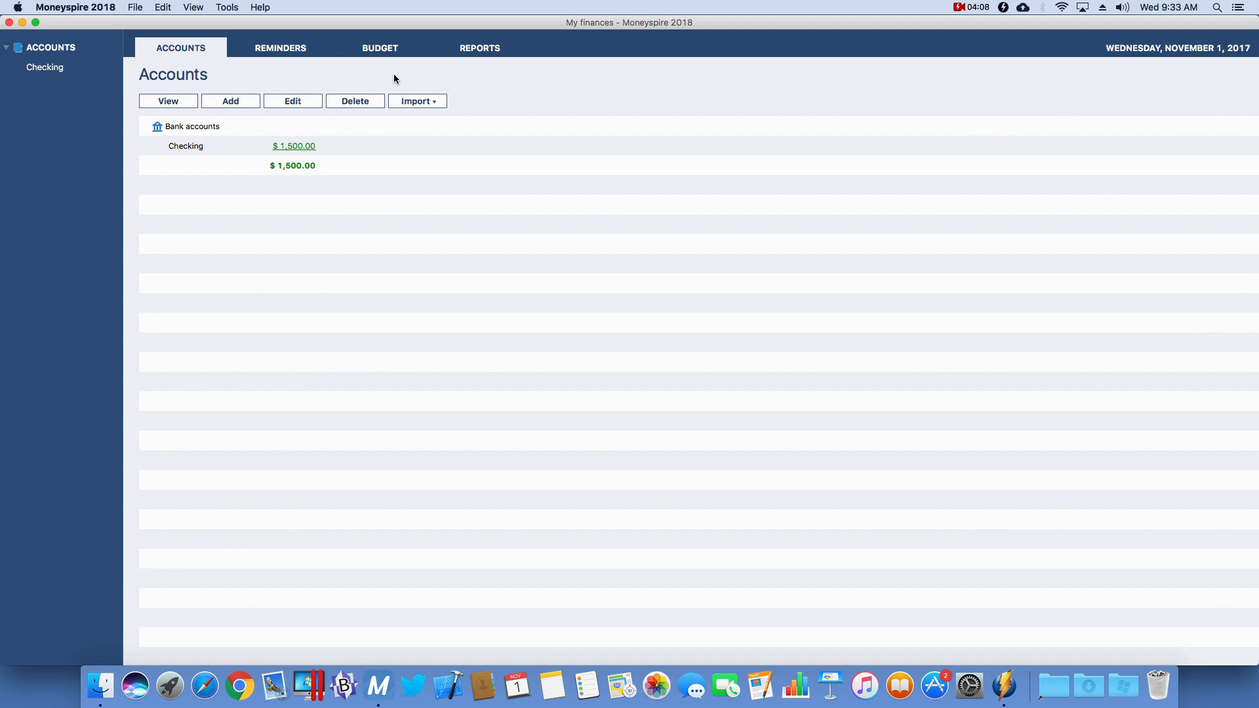
# Add a transaction to the Checking account register with payee Chevron and a withdrawal of 35.00.
pyautogui.doubleClick(207, 147)
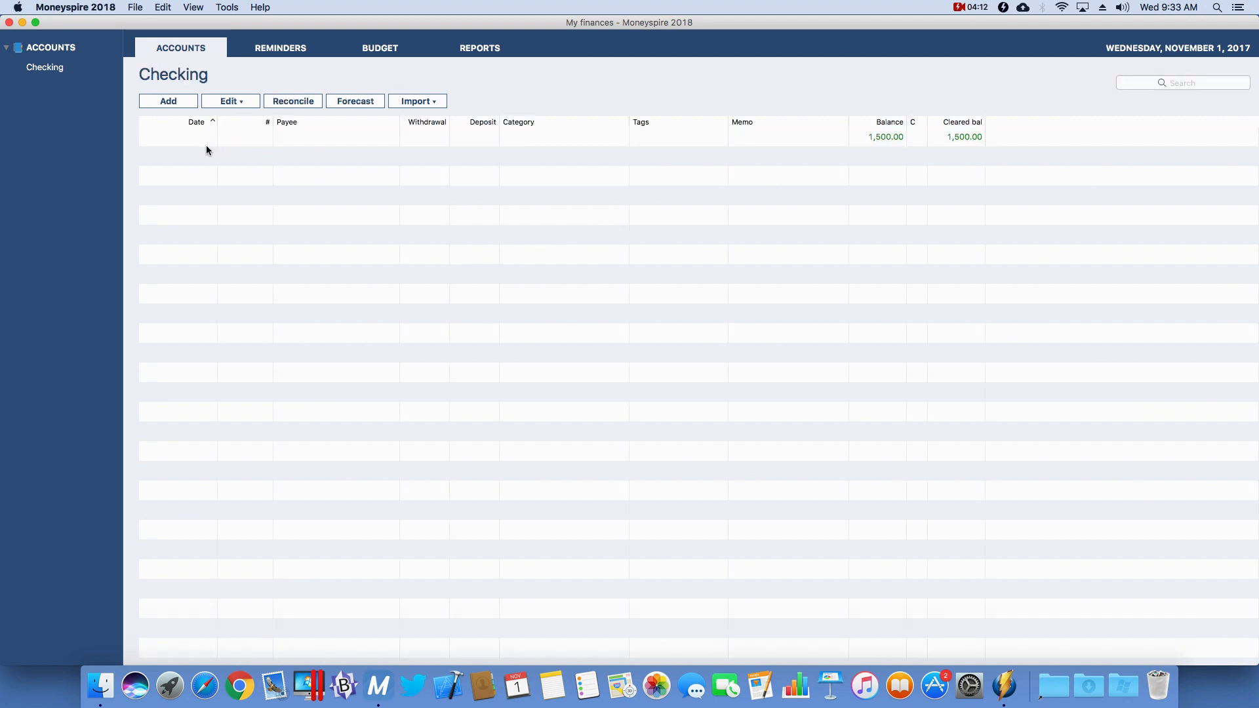
pyautogui.click(179, 101)
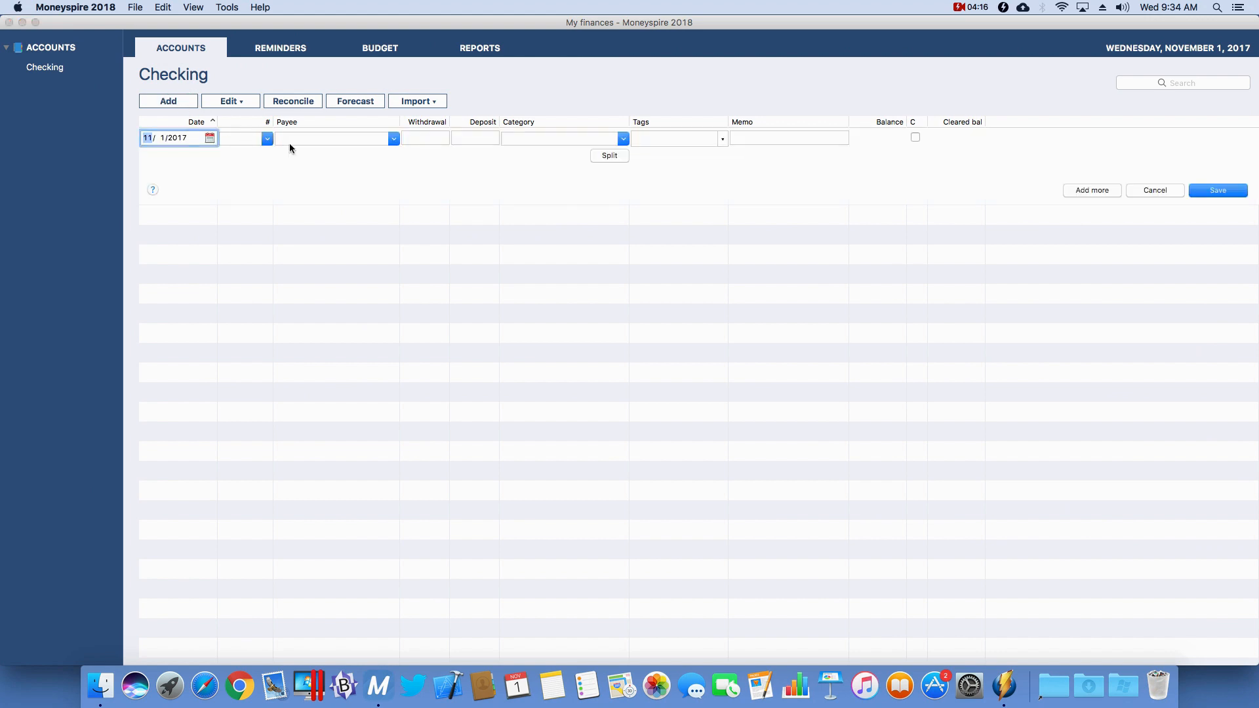
pyautogui.click(293, 139)
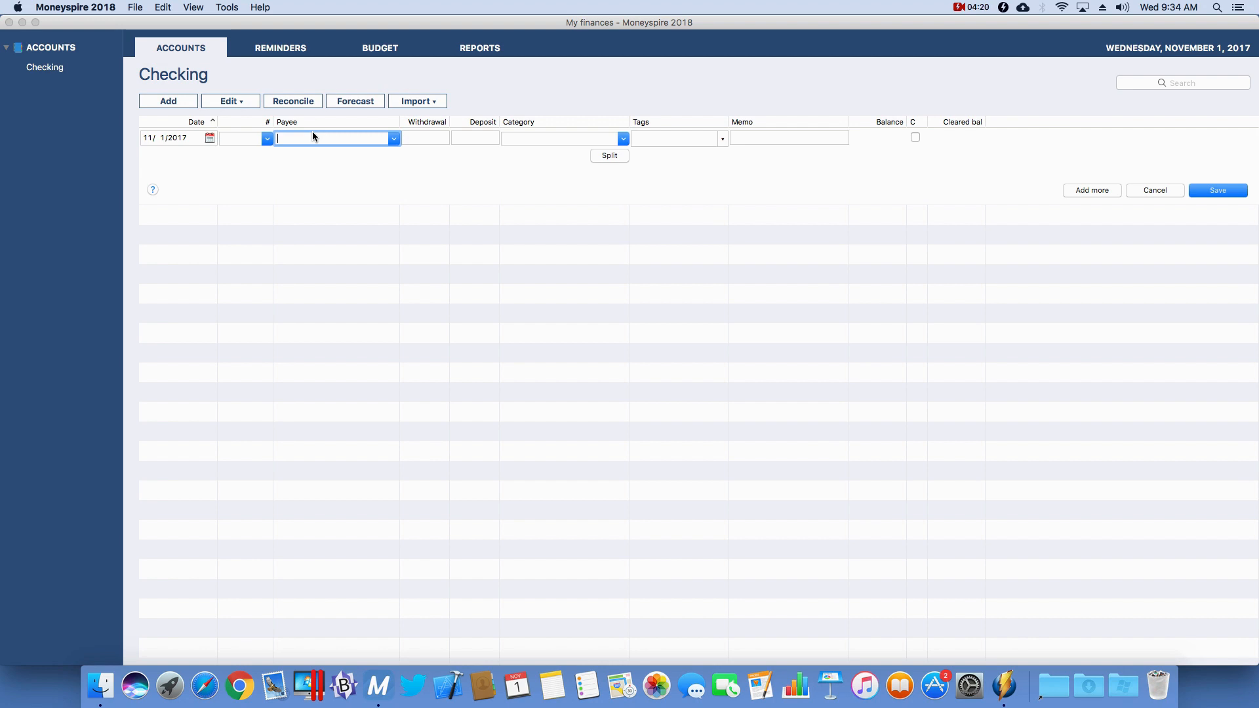
pyautogui.write('Chevron')
pyautogui.click(442, 140)
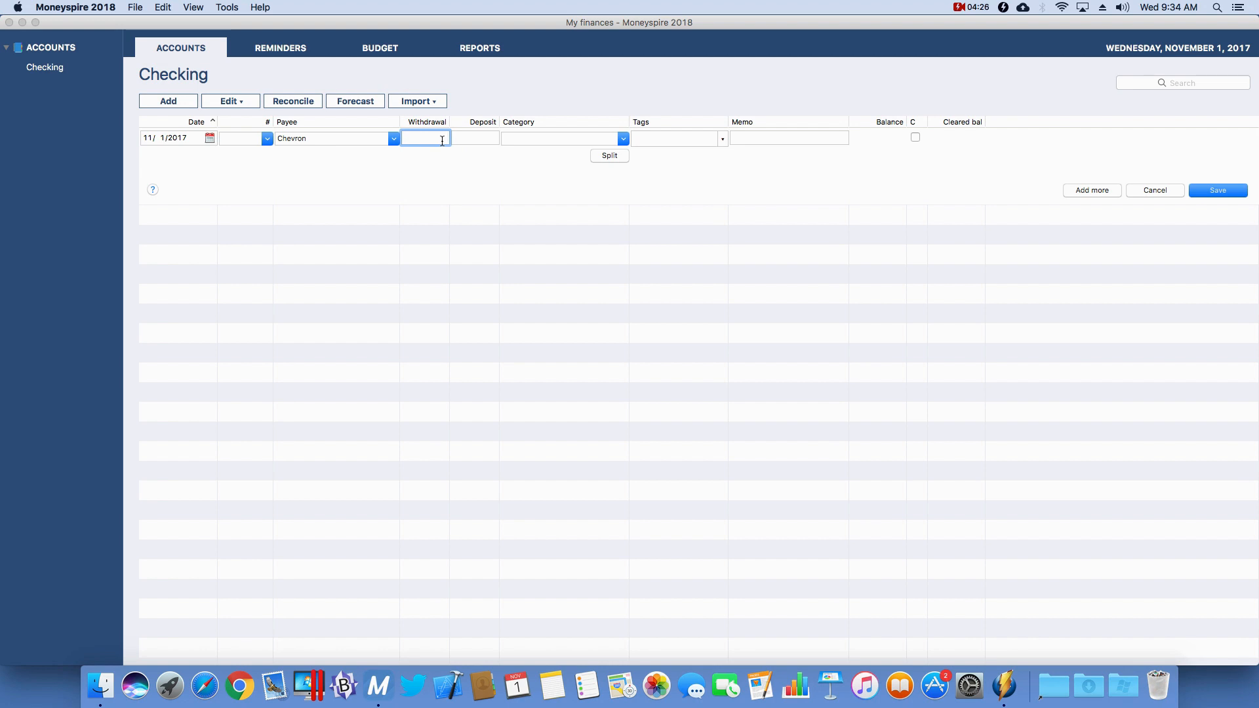
pyautogui.write('35.00')
# Set the Chevron transaction's category to Automobile:Fuel and its memo to Gas, and save it.
pyautogui.click(524, 138)
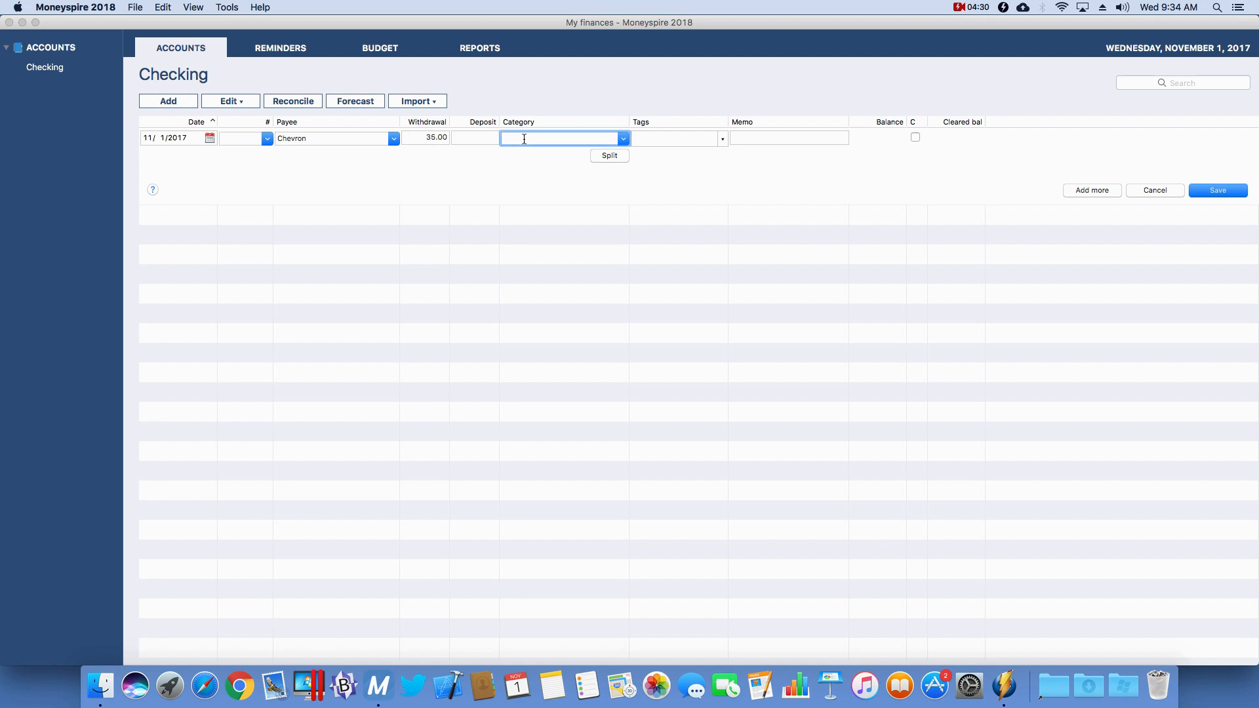
pyautogui.write('Automobile')
pyautogui.press('Right')
pyautogui.write(':F')
pyautogui.click(737, 143)
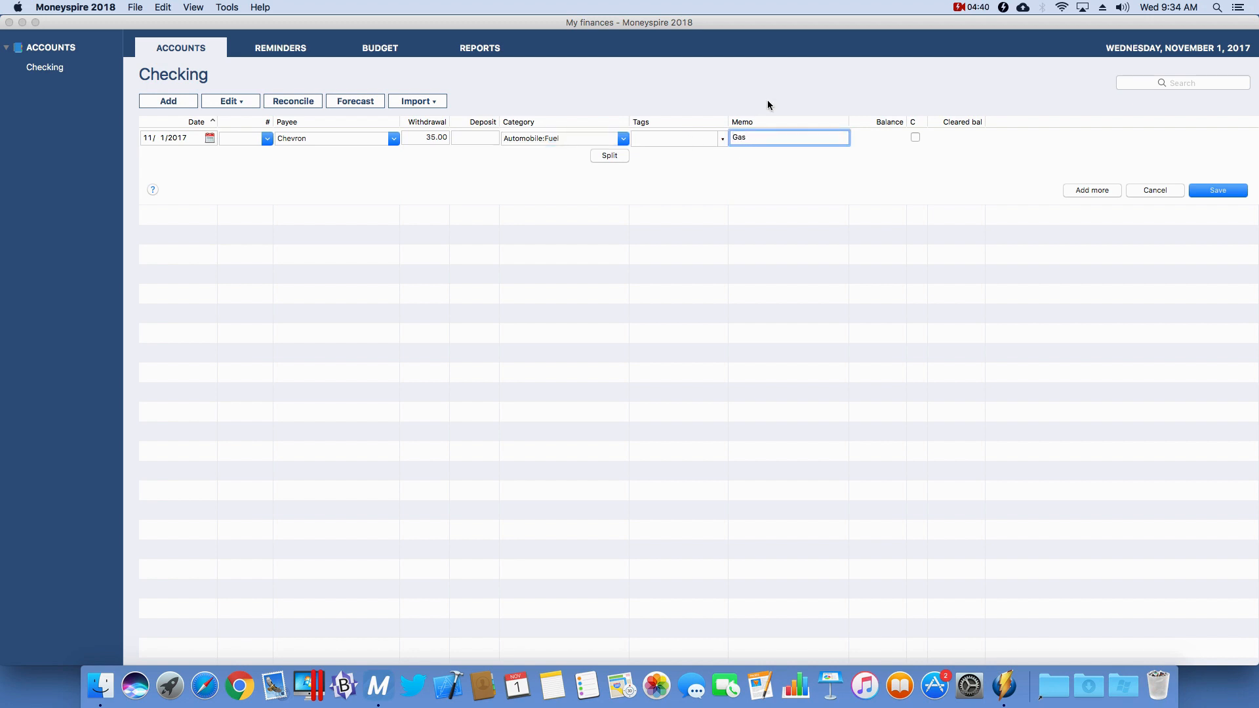
pyautogui.click(1217, 191)
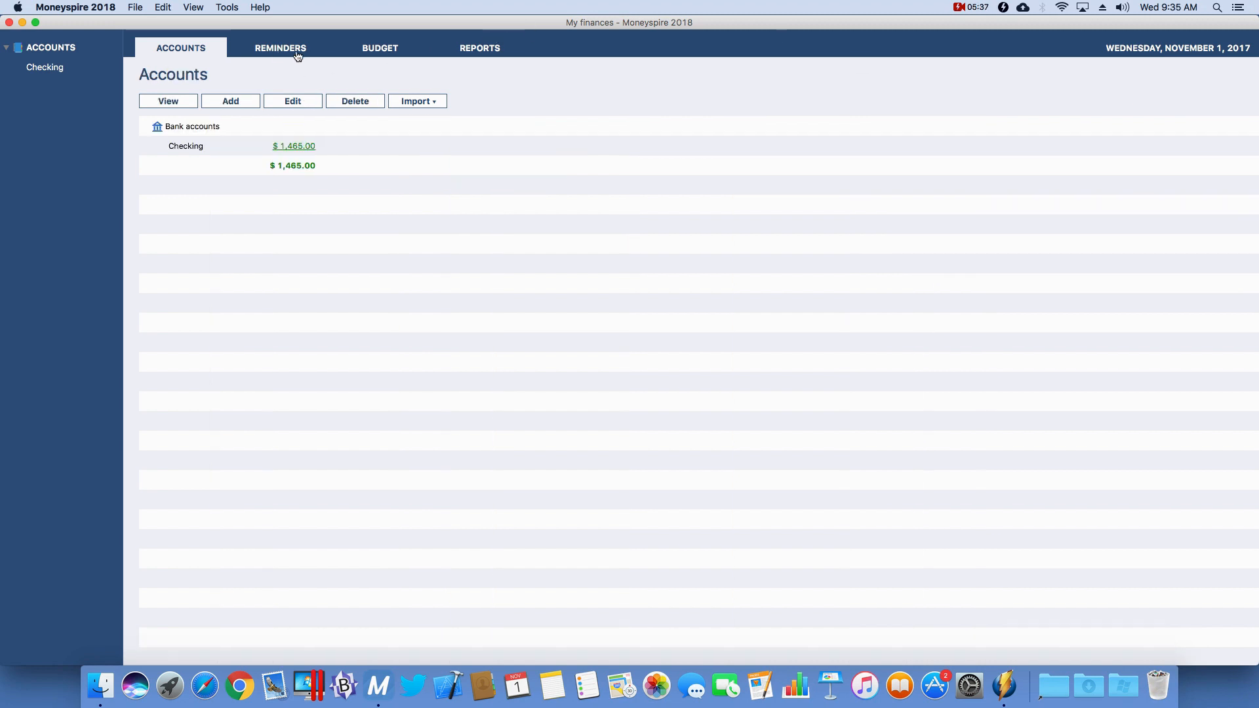
# Record the Rent reminder due 11/1/2017 as a transaction in the Checking account.
pyautogui.click(289, 52)
pyautogui.click(1014, 109)
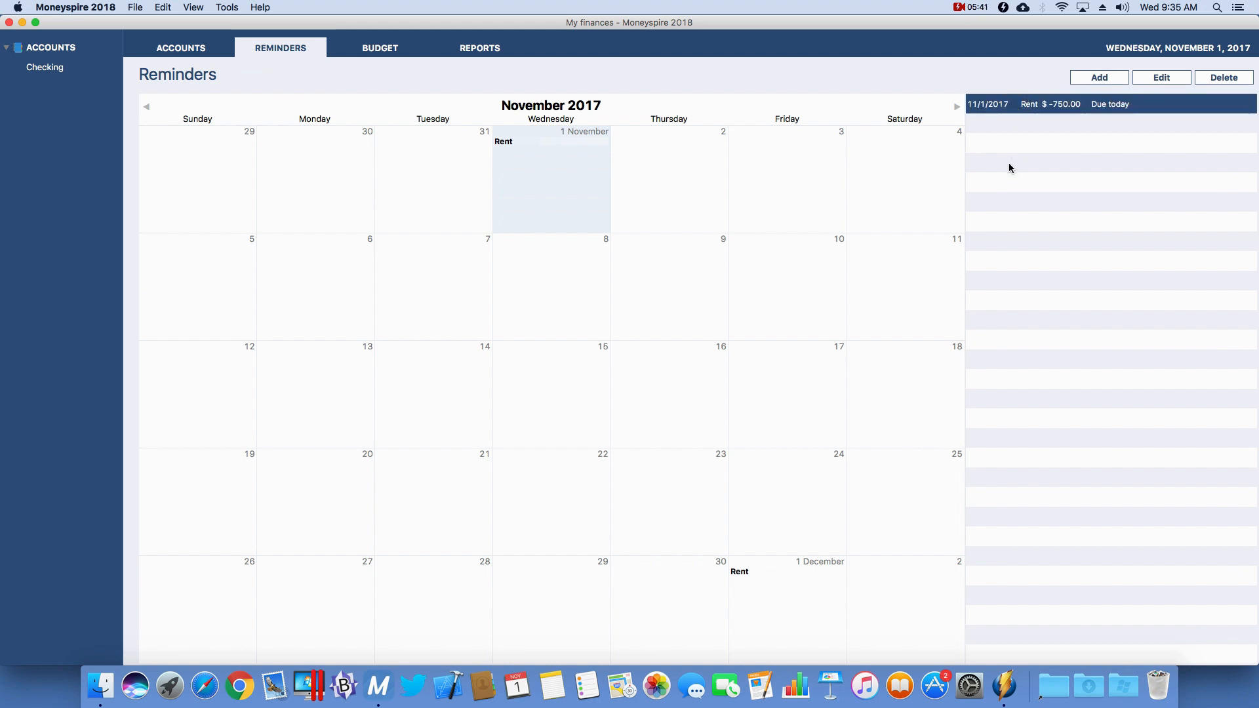
pyautogui.doubleClick(1062, 107)
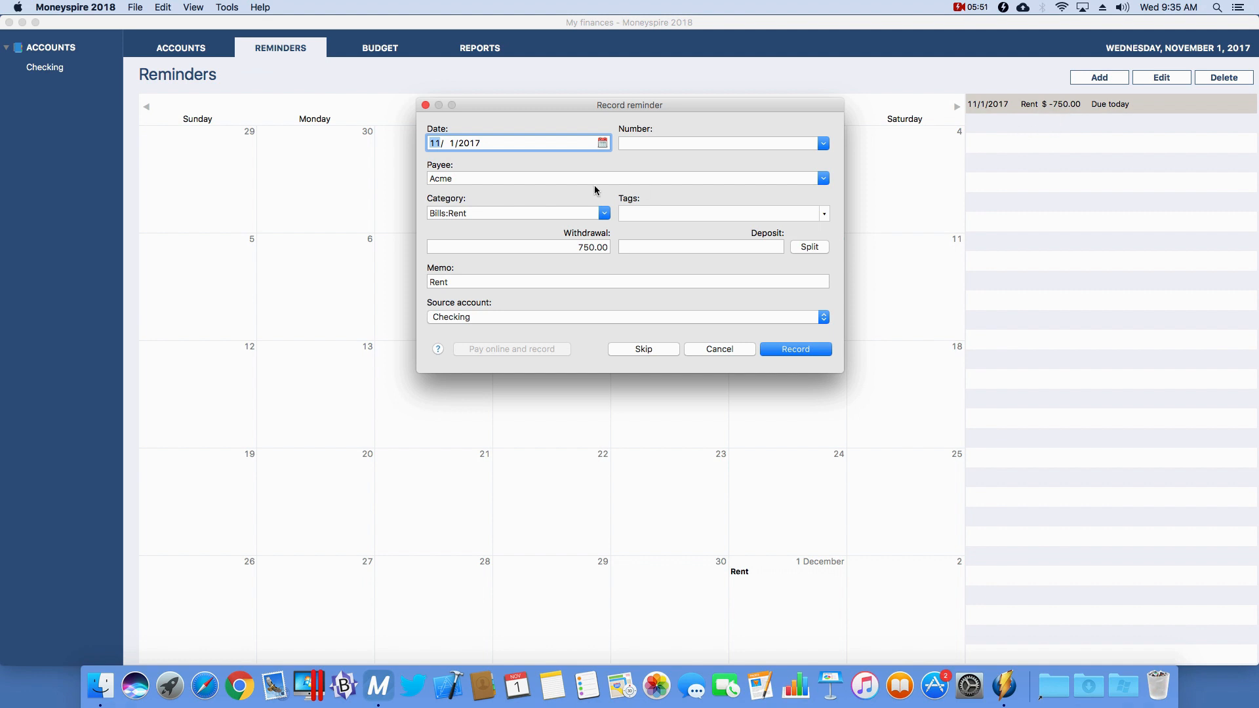
pyautogui.click(786, 351)
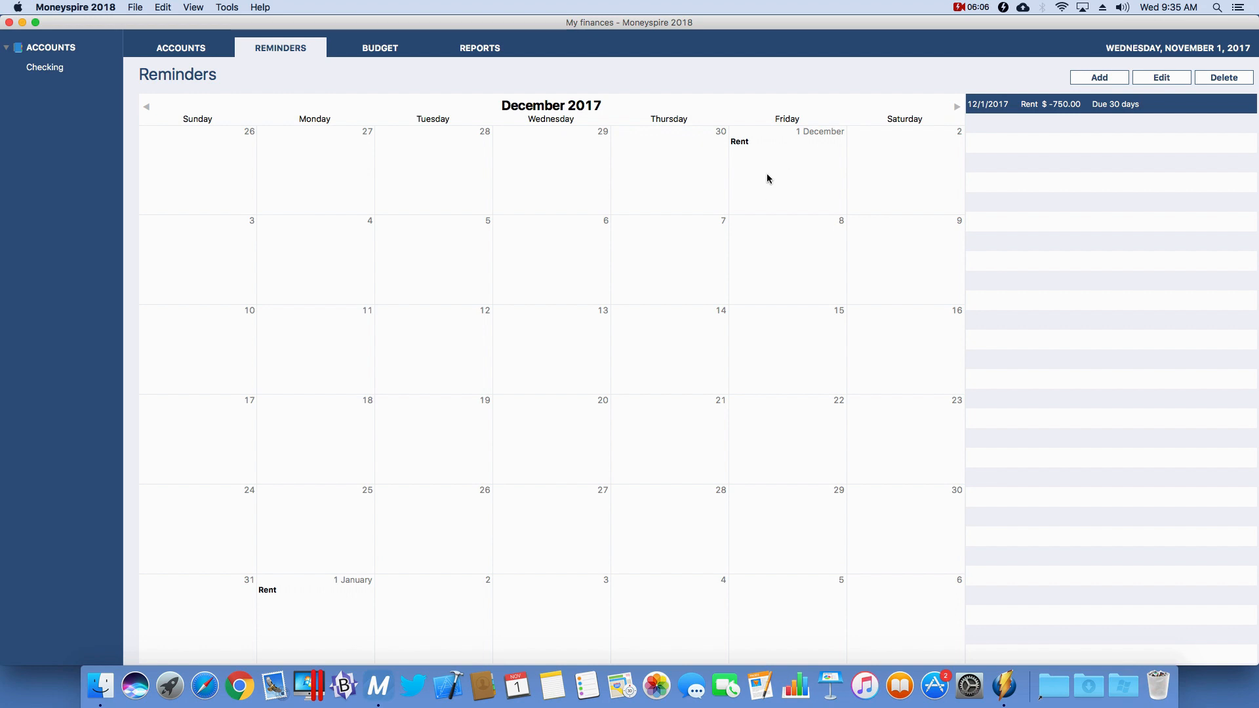
# View the budget and generate this month's income vs. expense summary report for all accounts, categories and payees.
pyautogui.click(386, 49)
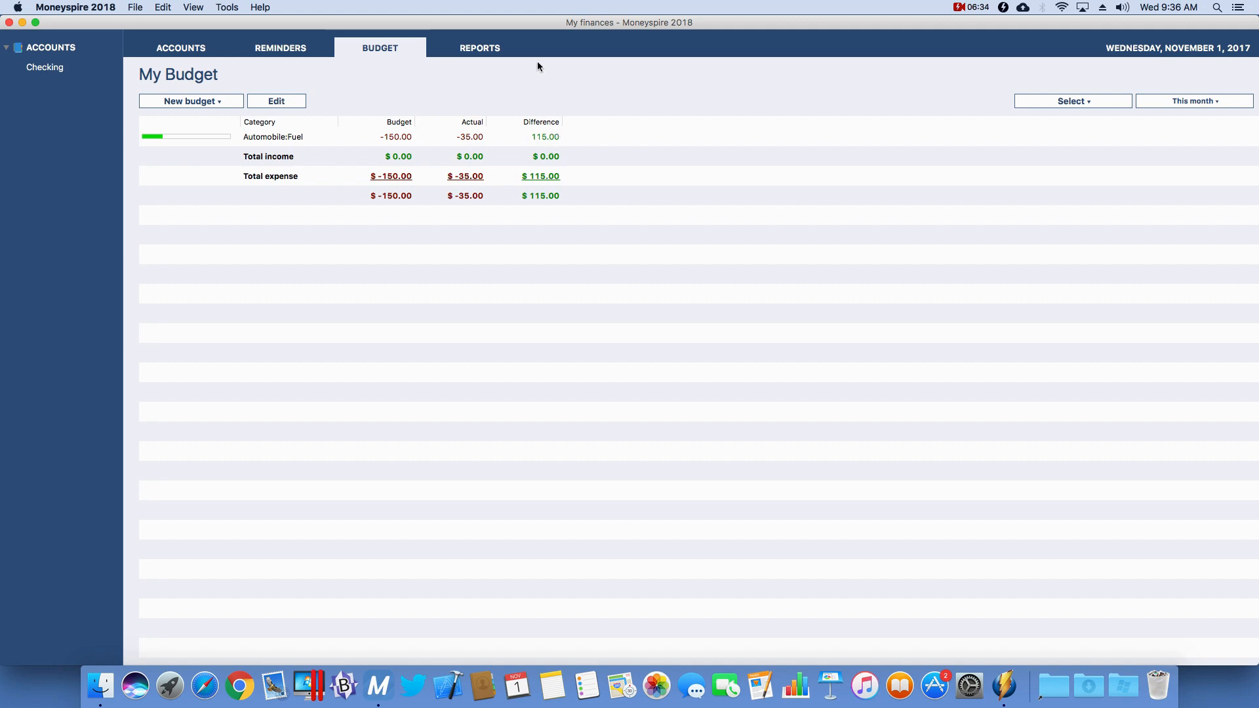
pyautogui.click(488, 48)
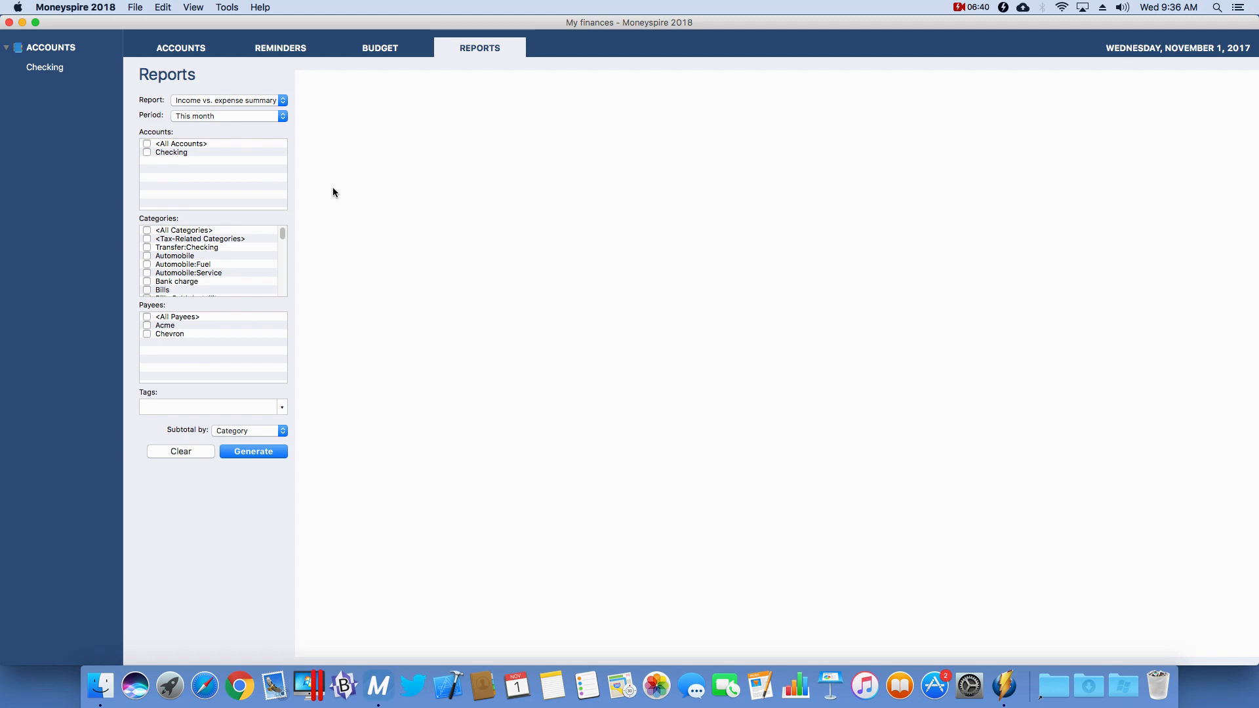
pyautogui.click(264, 117)
pyautogui.click(262, 115)
pyautogui.click(148, 145)
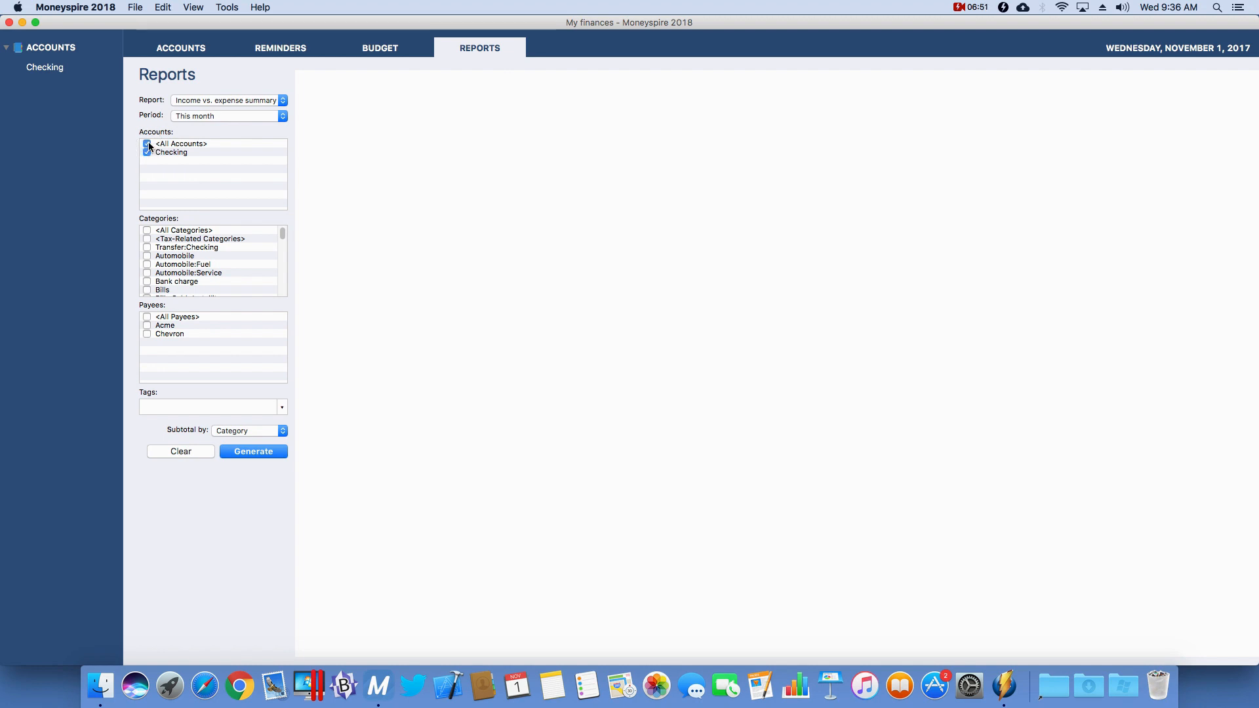
pyautogui.click(148, 231)
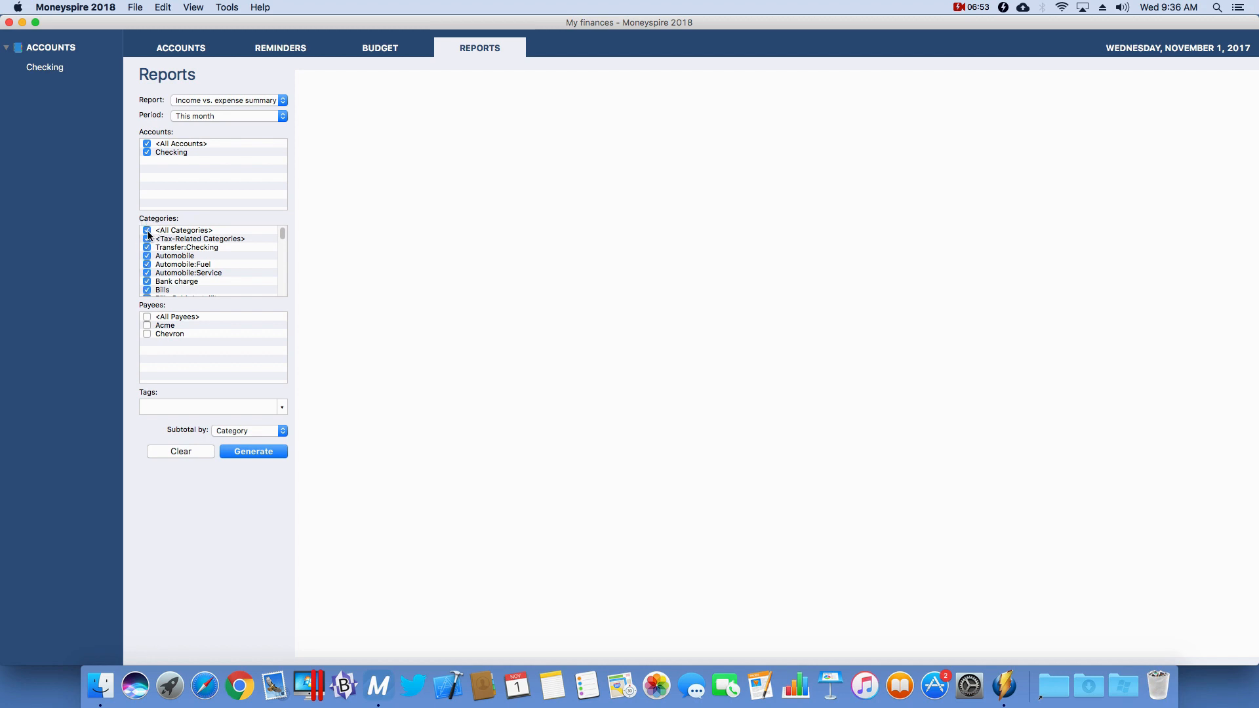
pyautogui.click(147, 318)
pyautogui.click(255, 452)
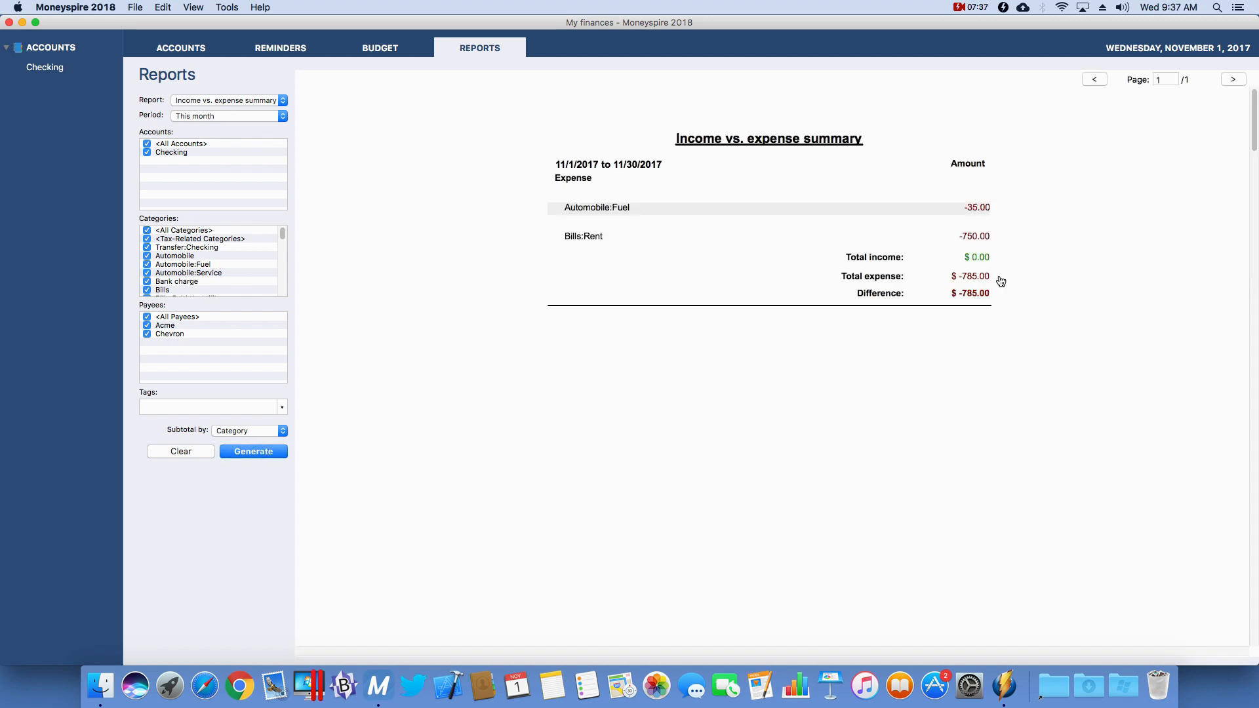